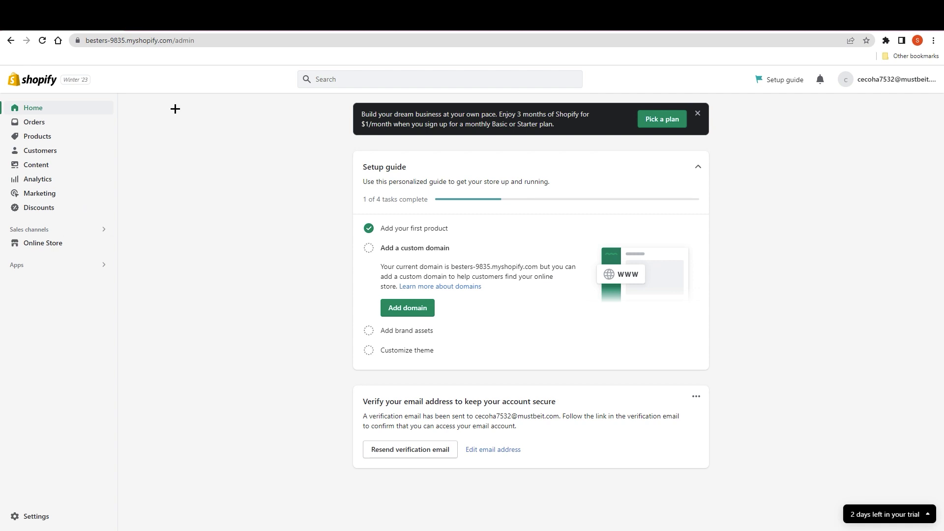
Step: Switch to the browser tab showing Google results for 'cj dropshipping'
click(178, 34)
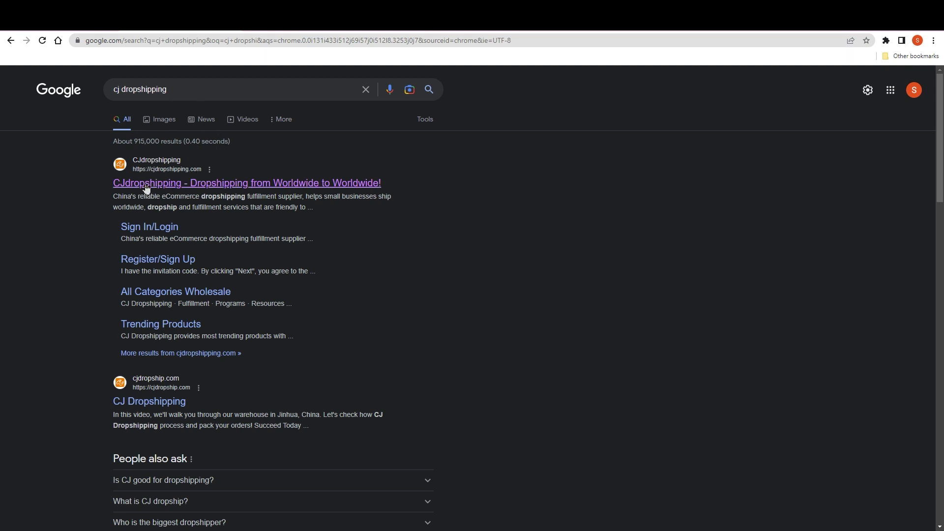
Step: Open the 'CJdropshipping - Dropshipping from Worldwide to Worldwide!' result
click(186, 185)
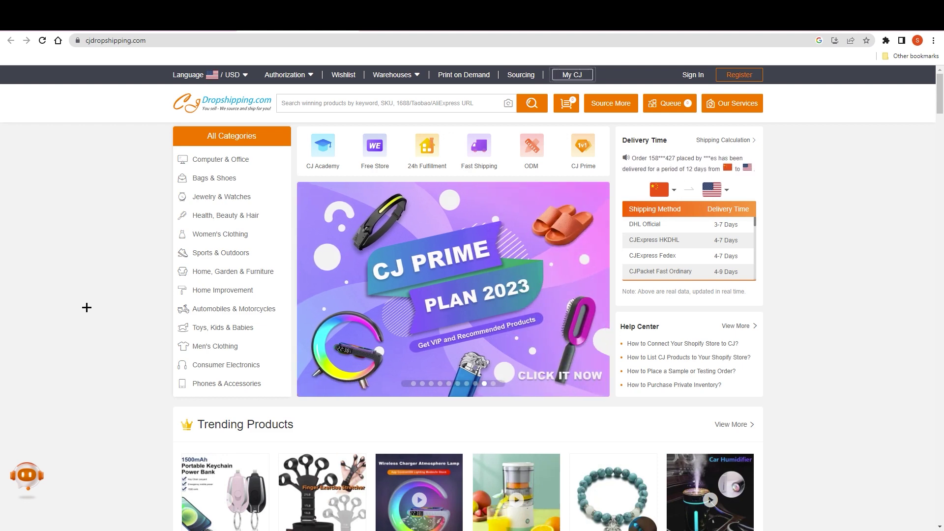
Step: Browse the CJ homepage's Trending and New Products and the All Categories list
scroll(84, 310, down, 2)
scroll(38, 318, up, 2)
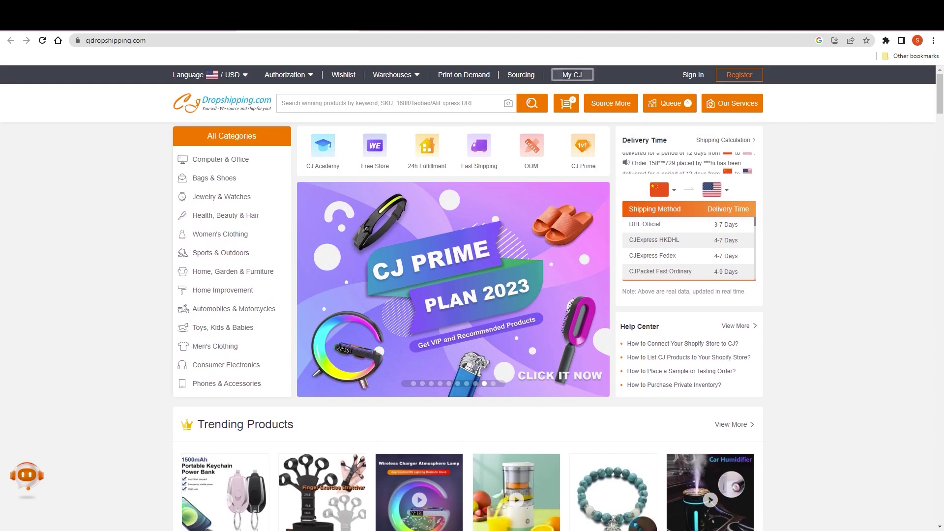
scroll(91, 333, down, 8)
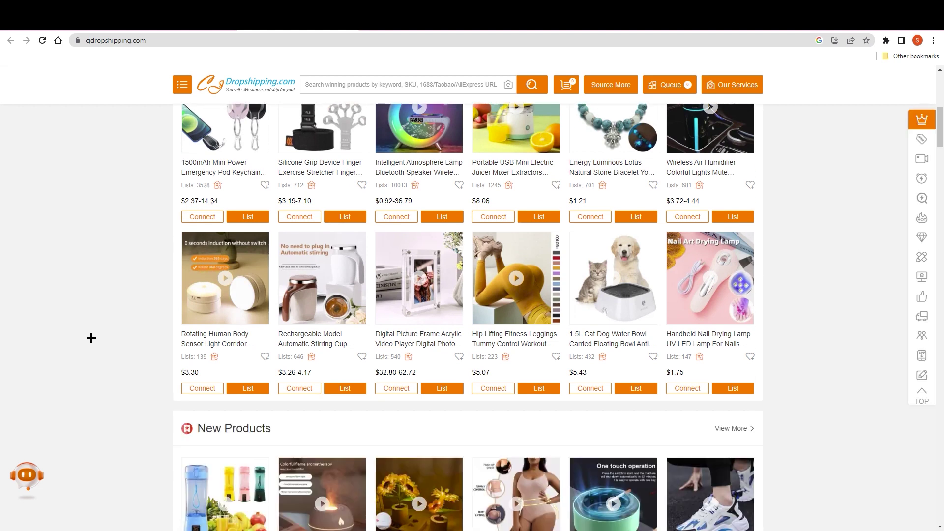
scroll(158, 342, down, 5)
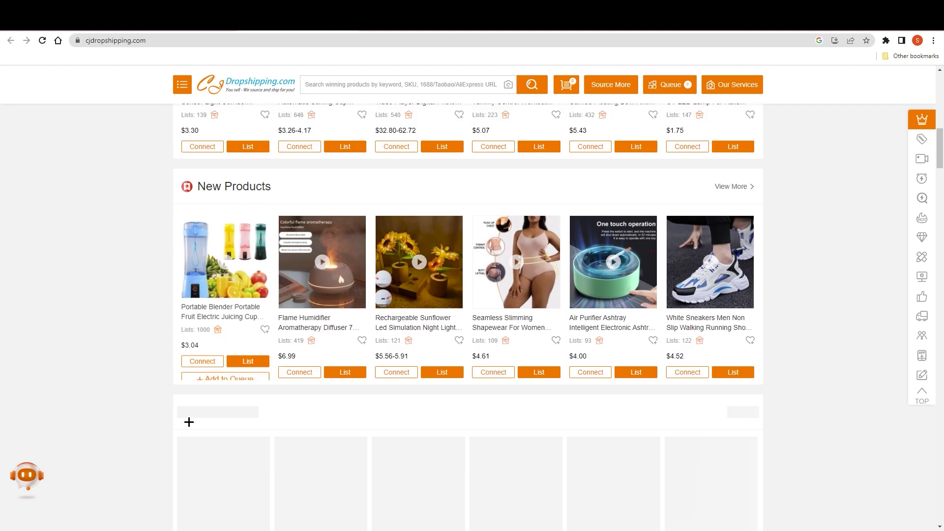
scroll(143, 423, down, 2)
scroll(143, 423, up, 4)
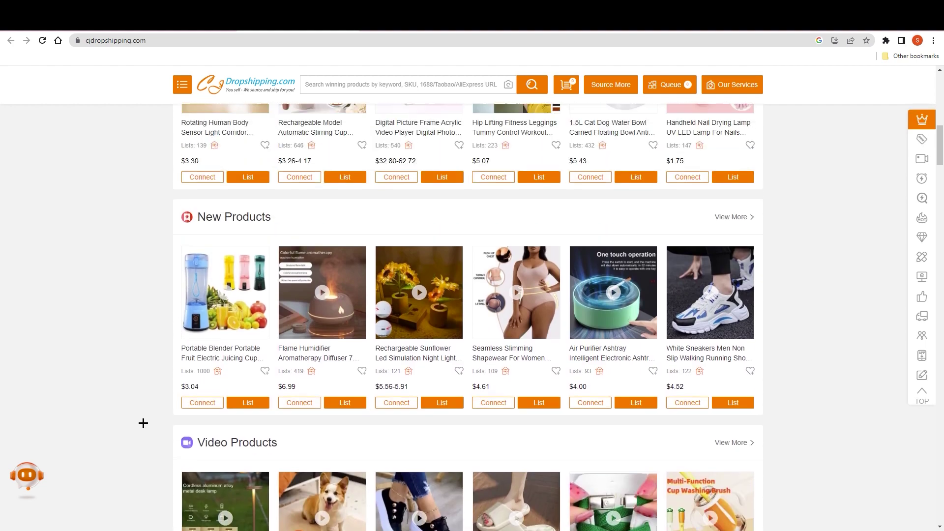
scroll(141, 423, up, 4)
scroll(57, 402, up, 2)
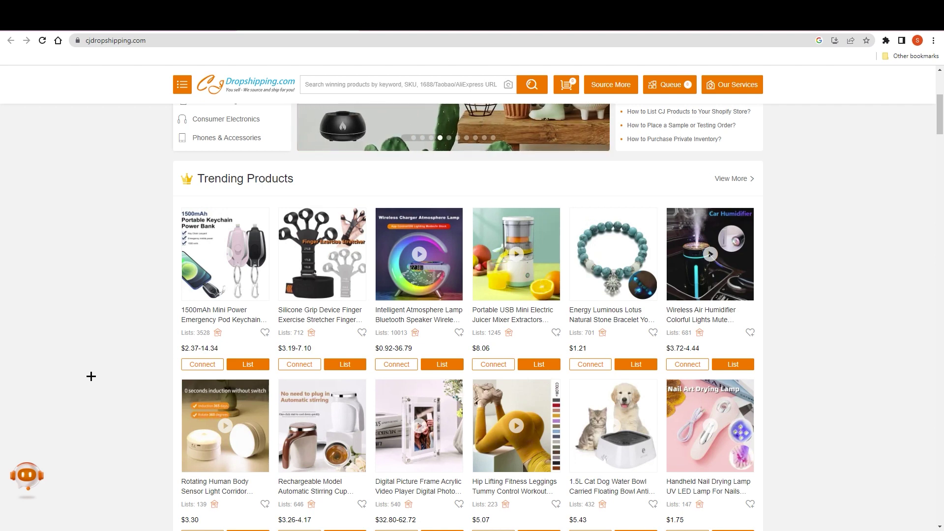
scroll(91, 377, up, 5)
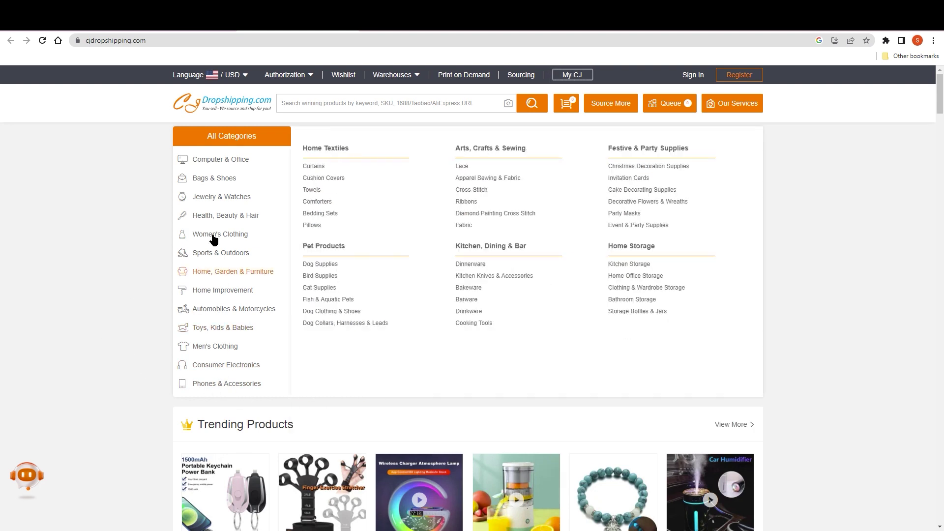
mouse_move(212, 186)
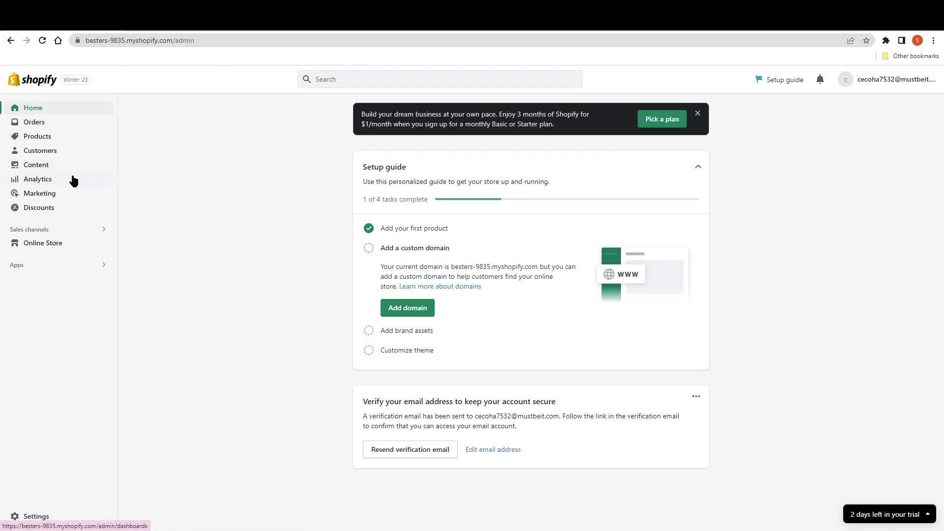
Step: Search the Shopify App Store for 'cj dropshopping' from the Apps sidebar
click(29, 268)
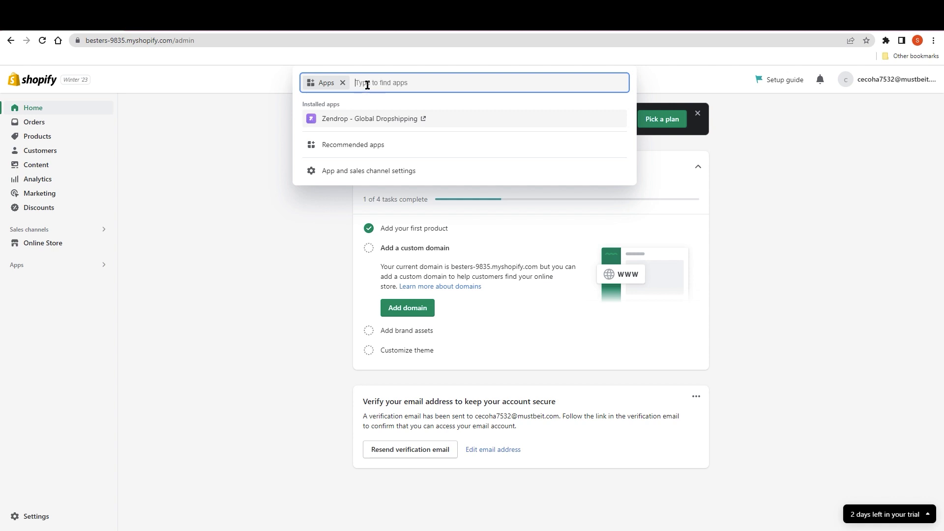
text(cj )
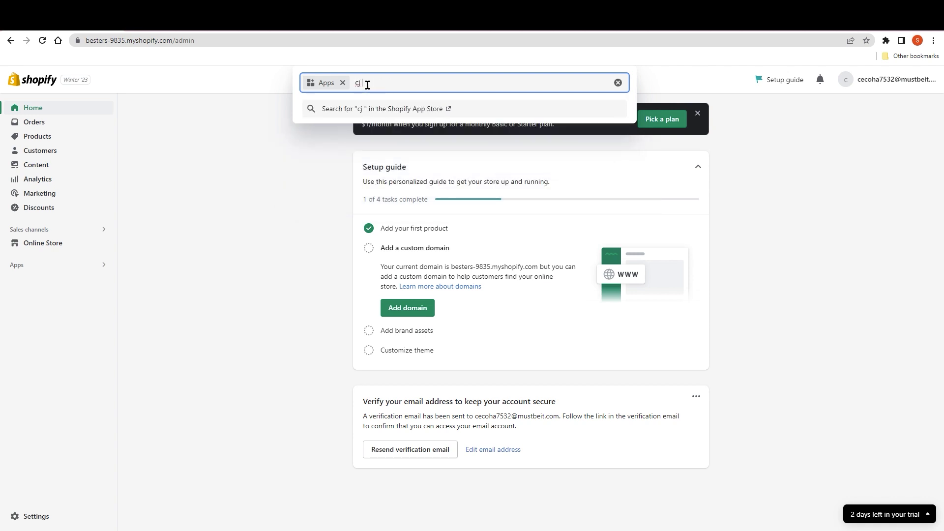
text(drops)
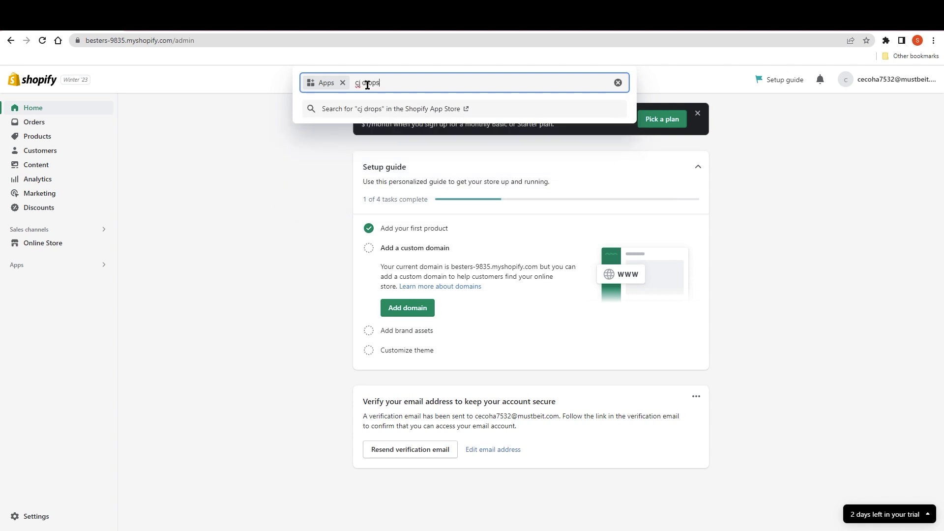
text(hopping)
key(Return)
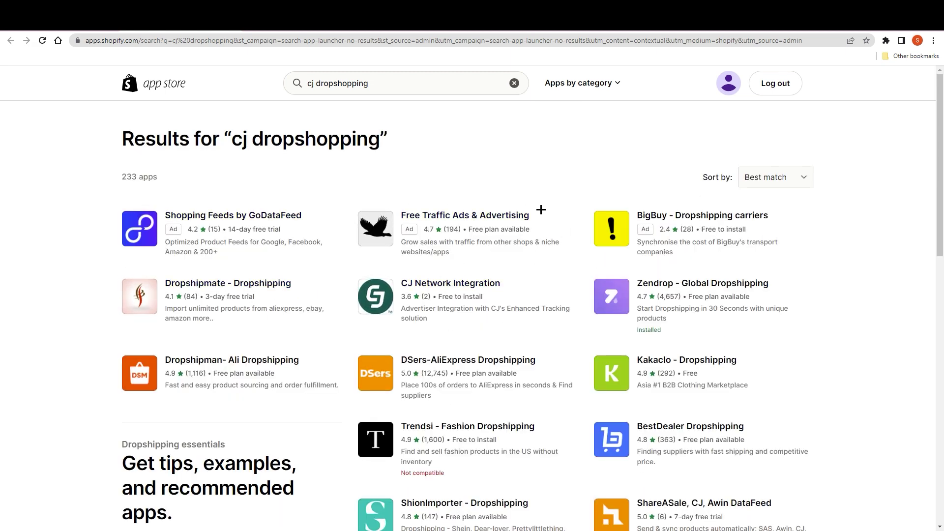
Step: Correct the query to 'CJ dropshipping', rerun it, and open the CJdropshipping app listing
scroll(543, 216, down, 7)
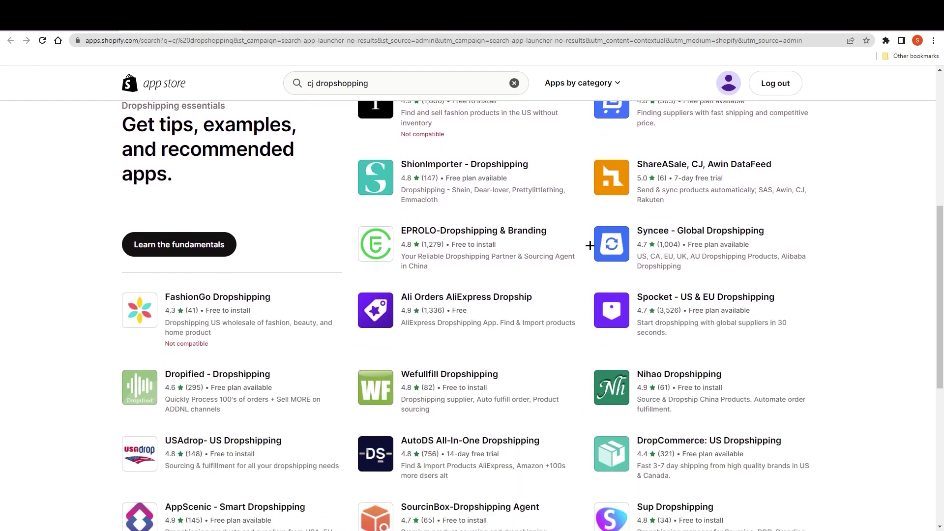
scroll(590, 295, down, 4)
scroll(543, 359, up, 11)
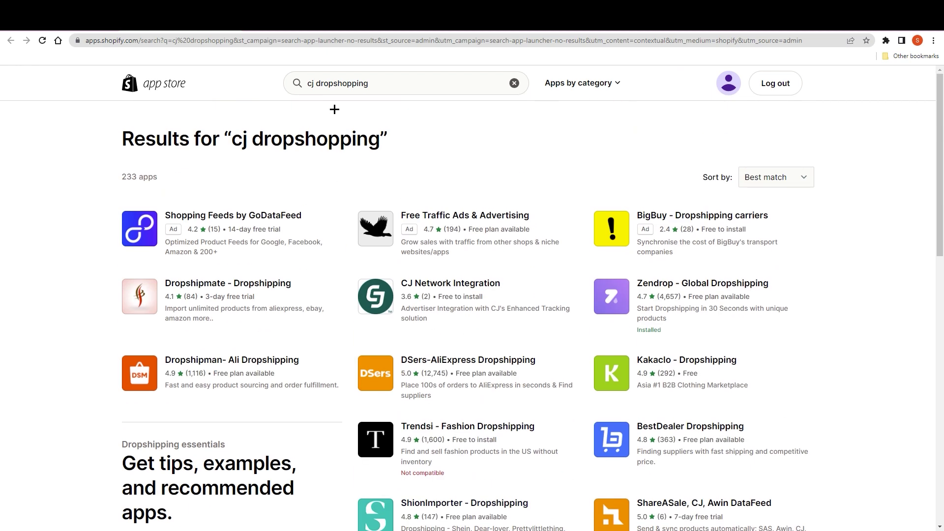
click(323, 93)
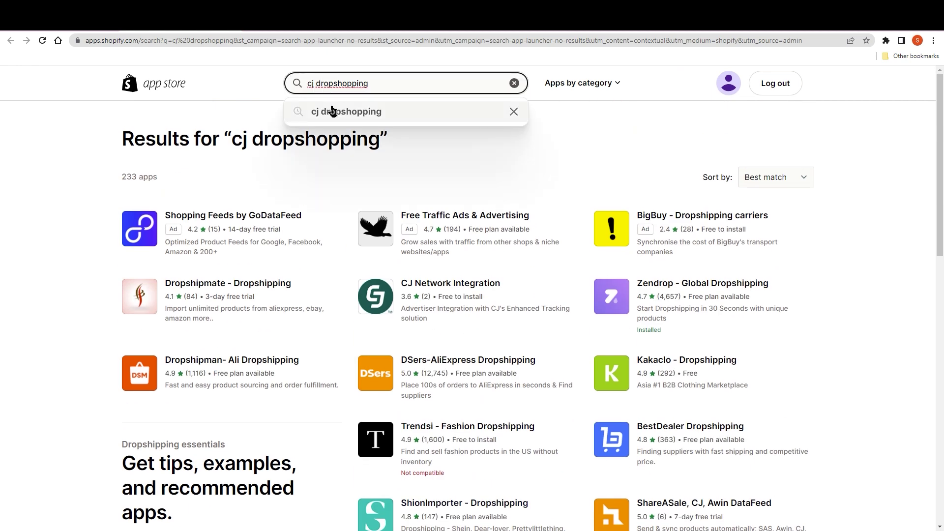
right_click(336, 85)
click(368, 94)
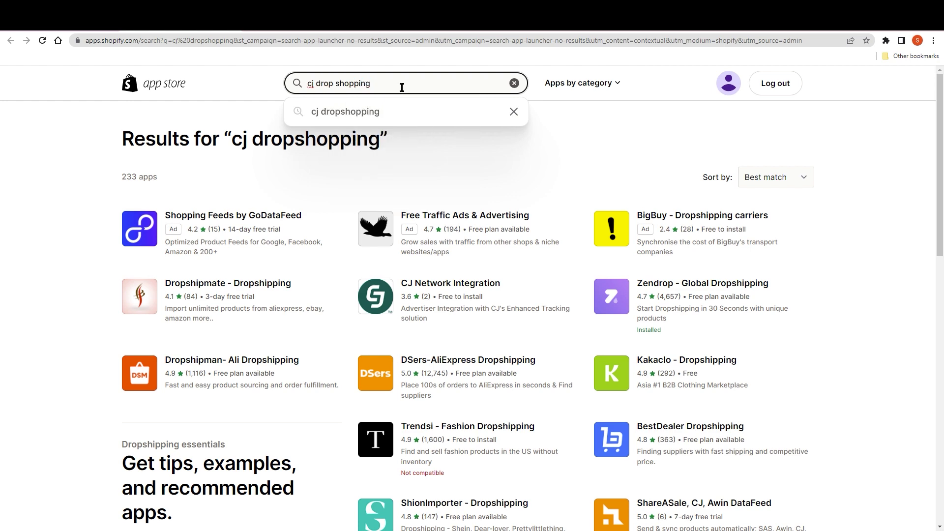
key(Return)
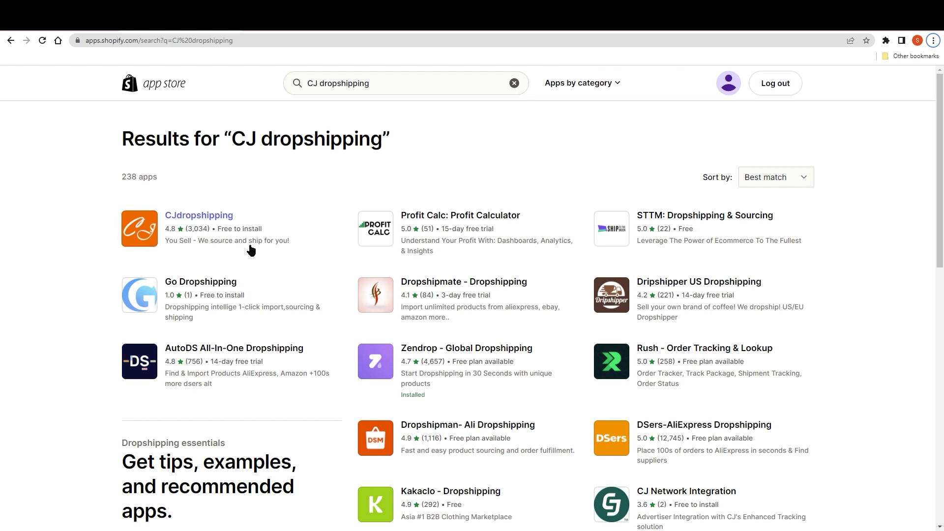
click(199, 216)
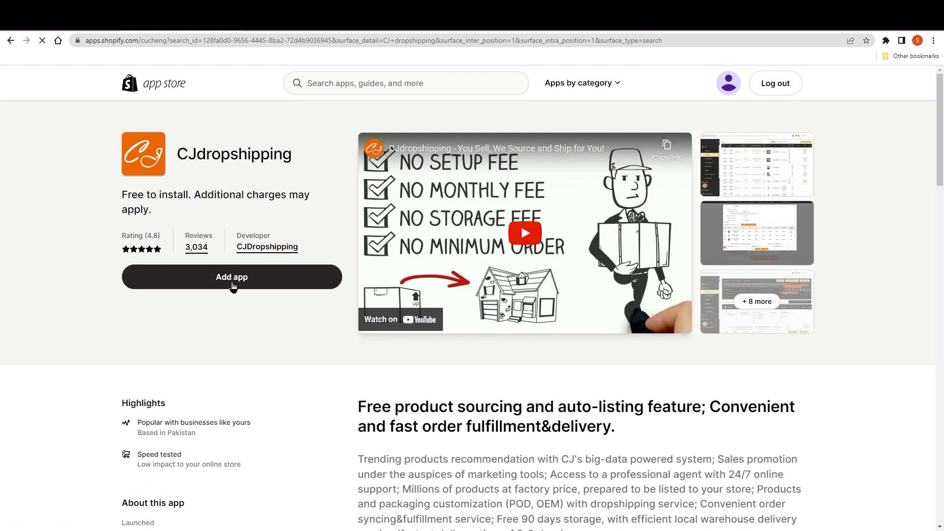
Step: Add the CJdropshipping app and approve its installation on the store
click(231, 282)
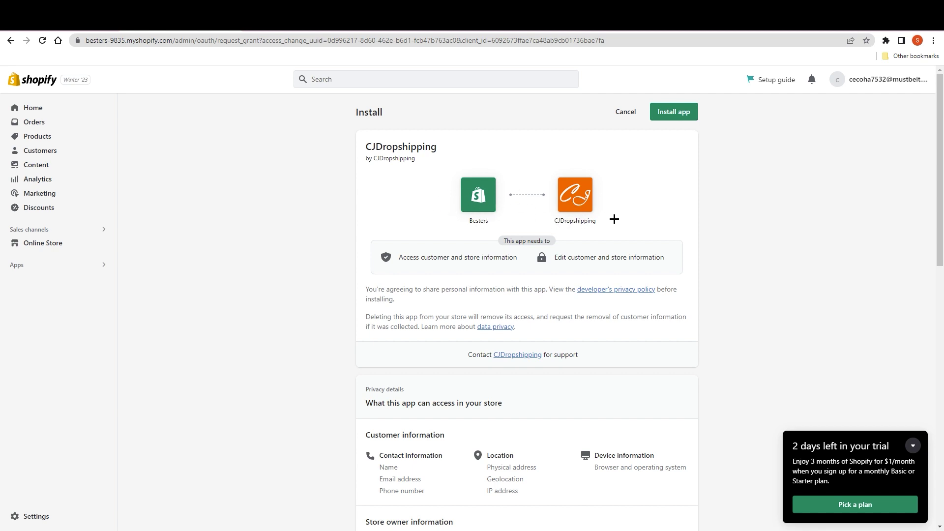
click(677, 117)
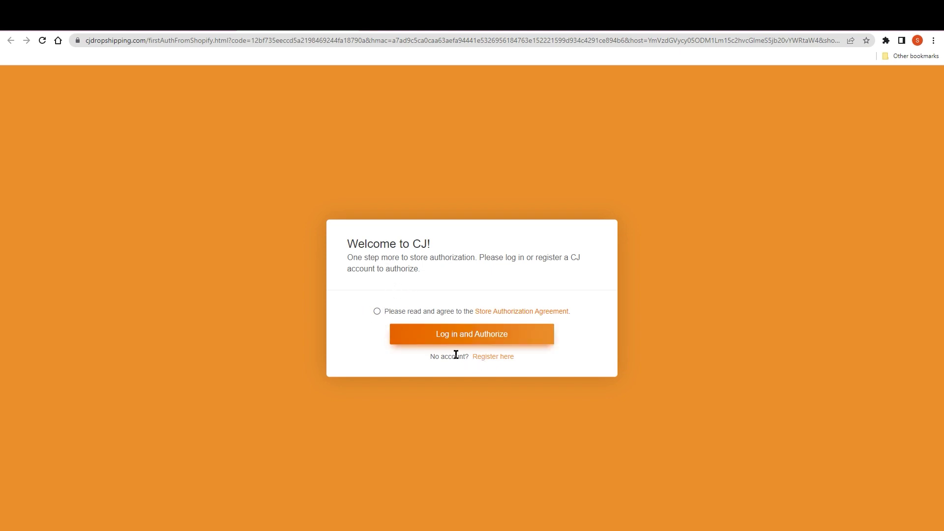
Step: Accept the Store Authorization Agreement and choose the Shopify login option on CJ
click(492, 358)
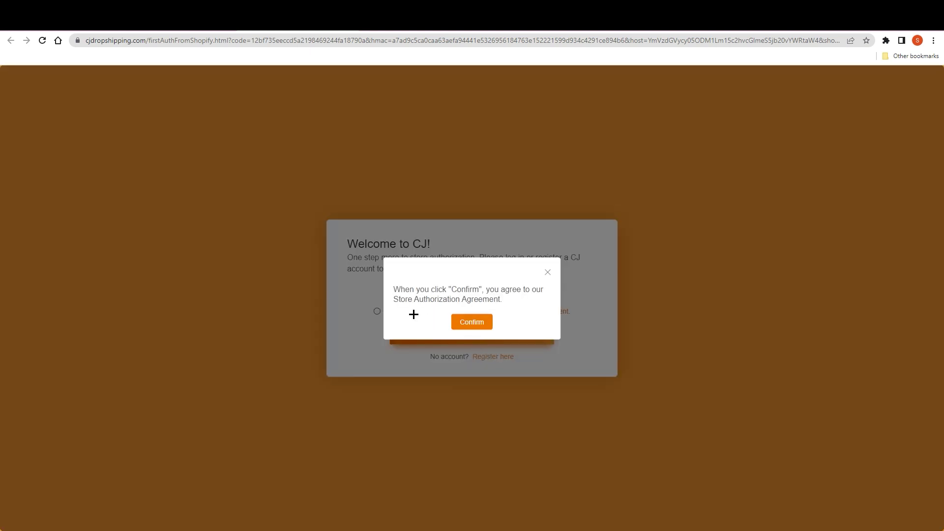
click(467, 325)
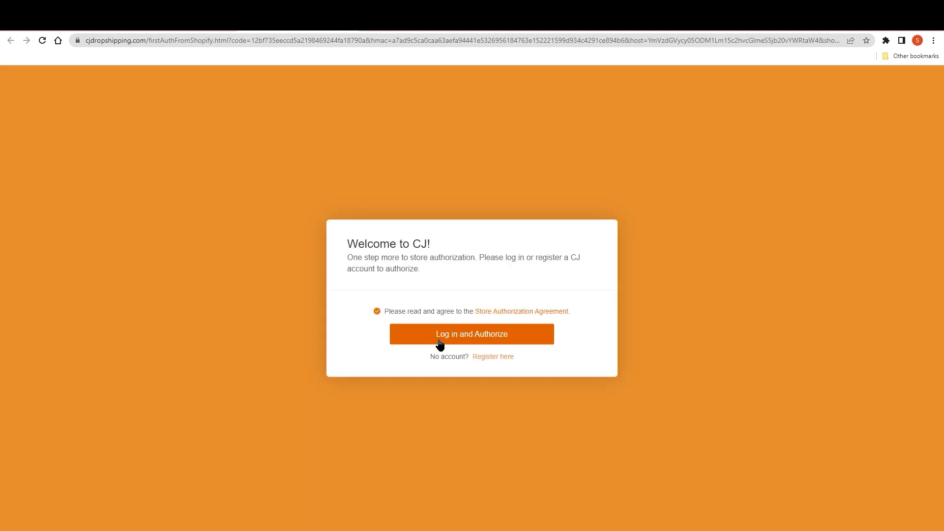
click(462, 344)
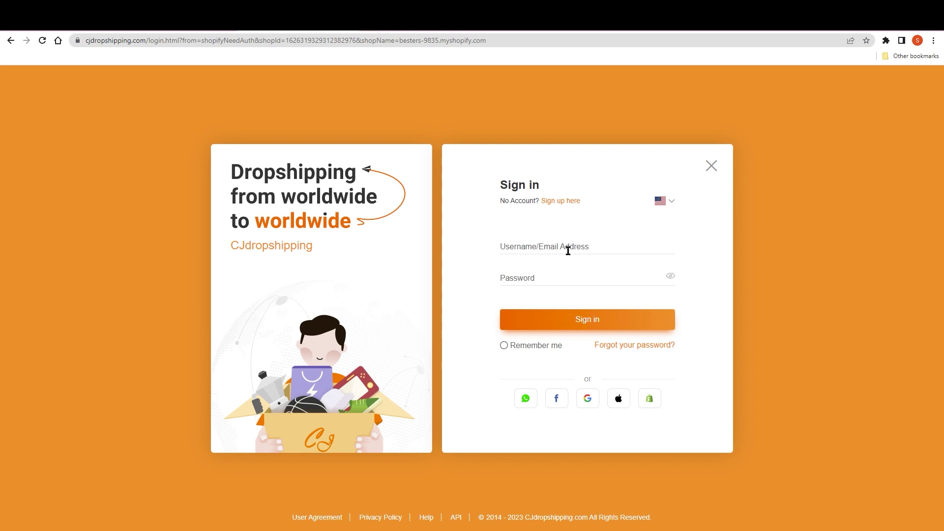
click(649, 399)
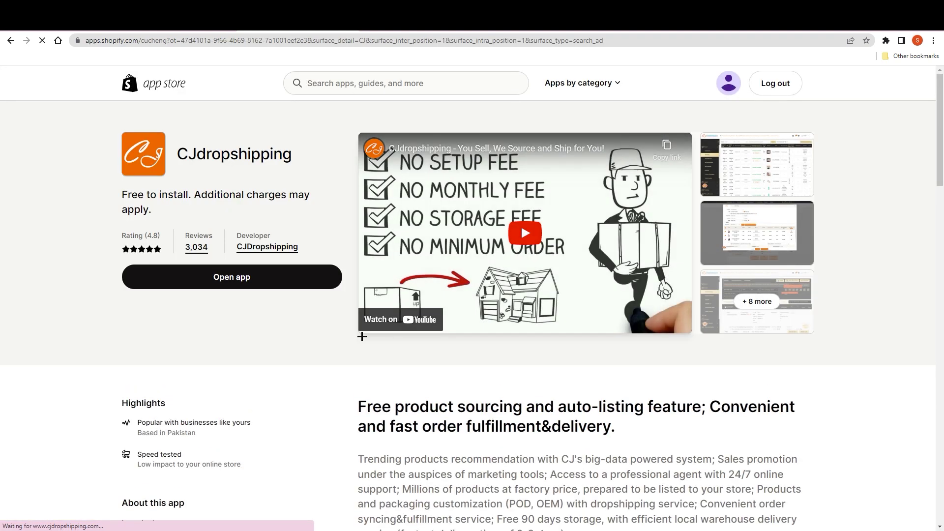
Step: Open the app, tick the authorization agreement, and log in to CJ to authorize the store
click(259, 285)
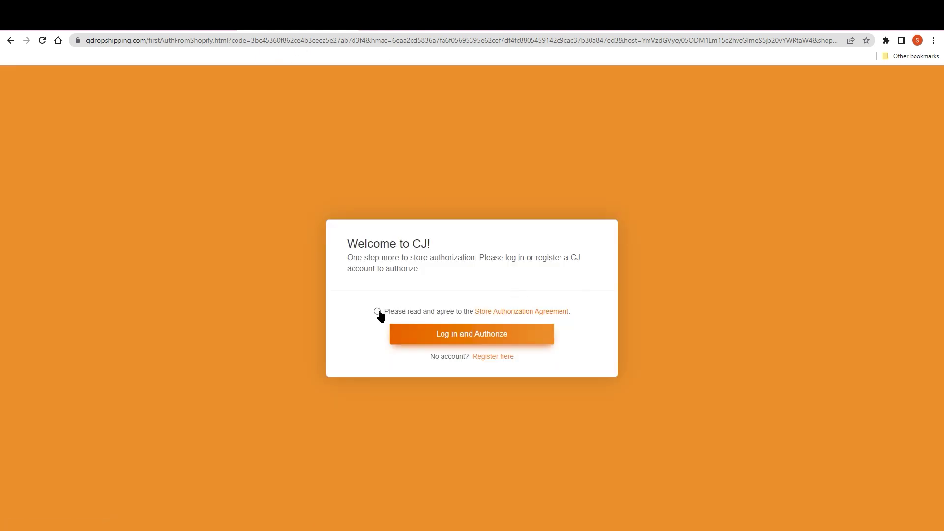
click(377, 311)
click(508, 333)
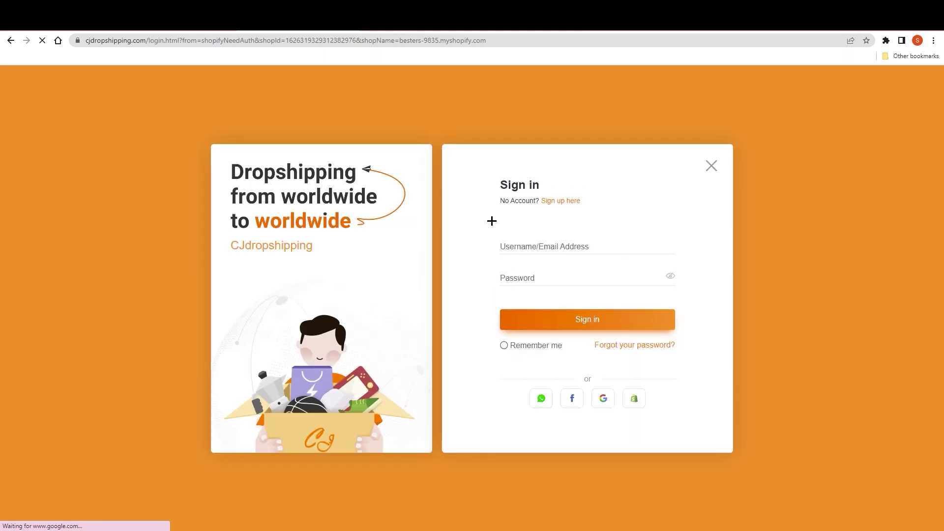
click(529, 256)
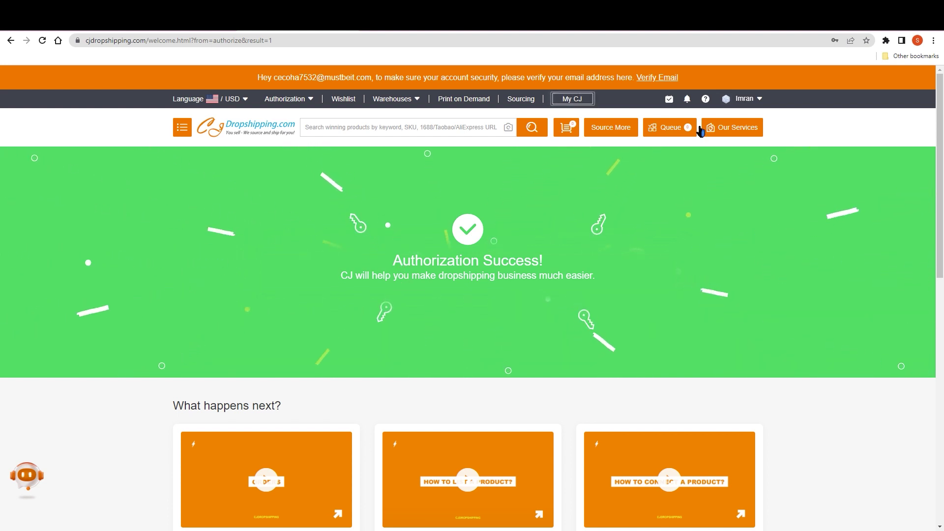
Step: Open the My CJ dashboard from the account dropdown
mouse_move(727, 98)
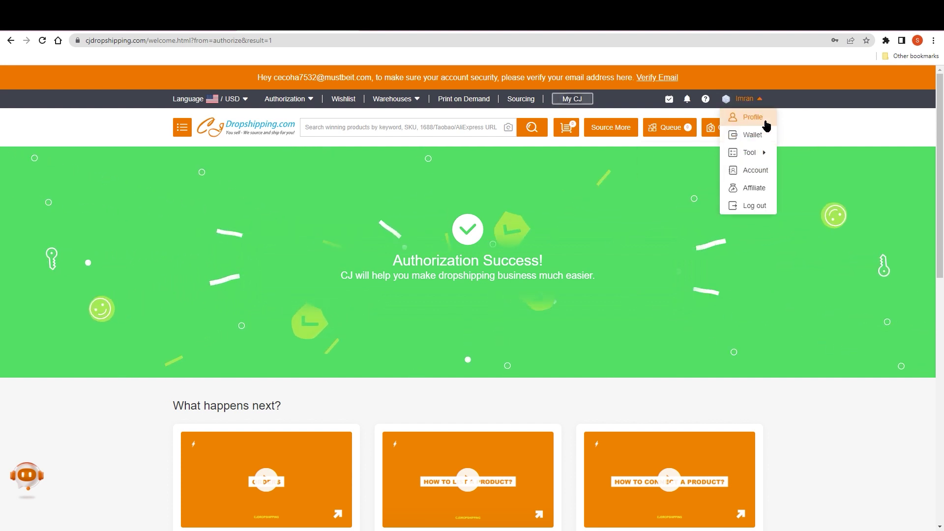
click(579, 101)
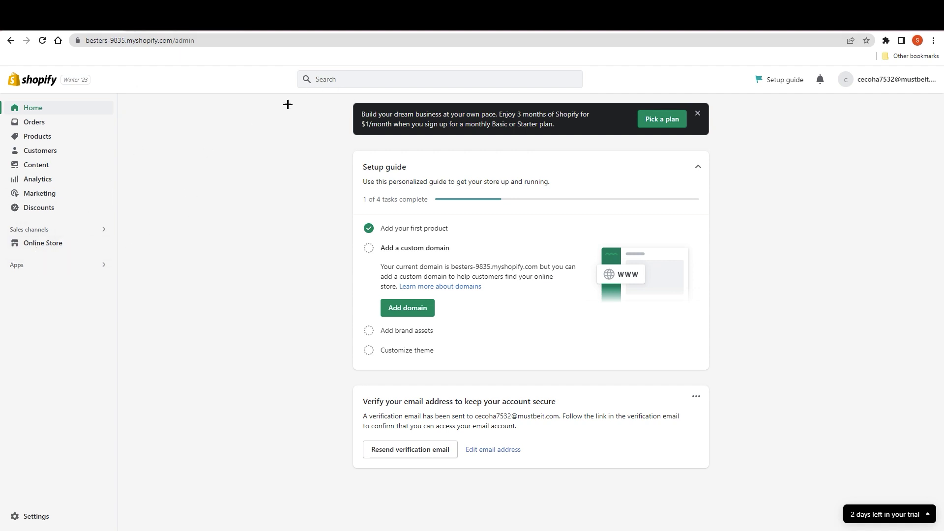
Step: Check CJDropshipping is listed in Shopify's Apps and sales channels, then return to CJ
click(143, 45)
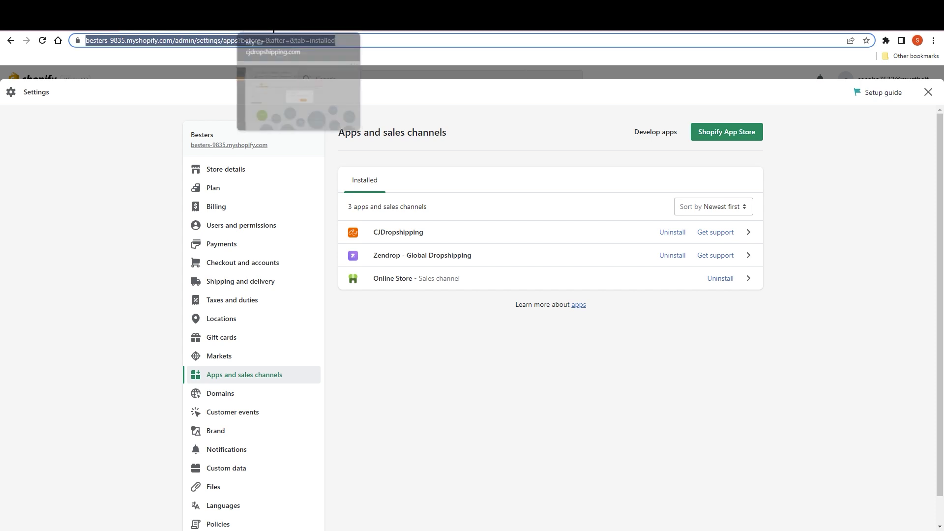
click(295, 14)
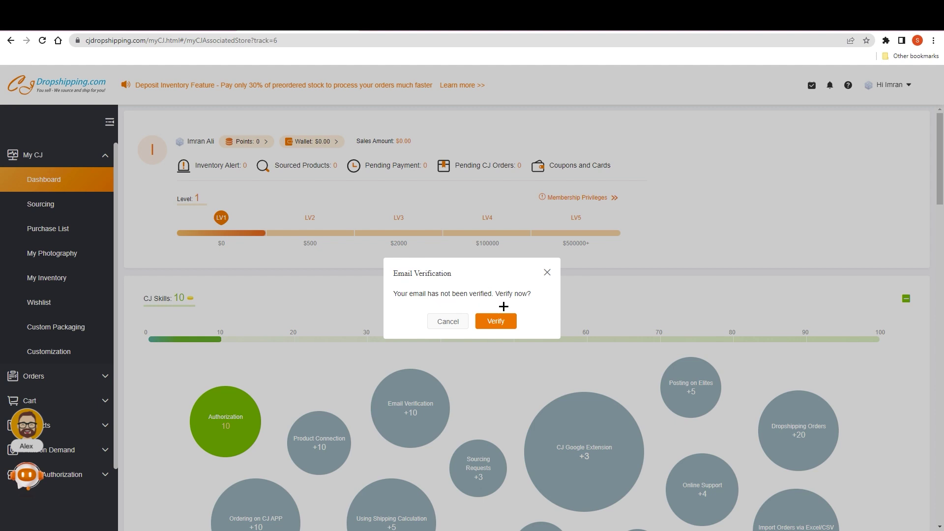
Step: Dismiss the email verification prompt and expand Store Authorization to reveal Shopify, TikTok and eBay
click(548, 272)
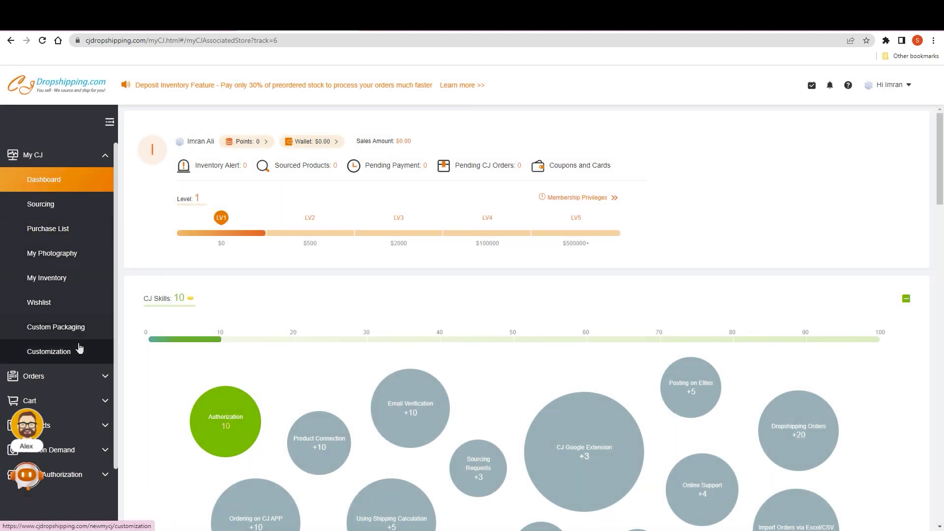
scroll(74, 273, down, 3)
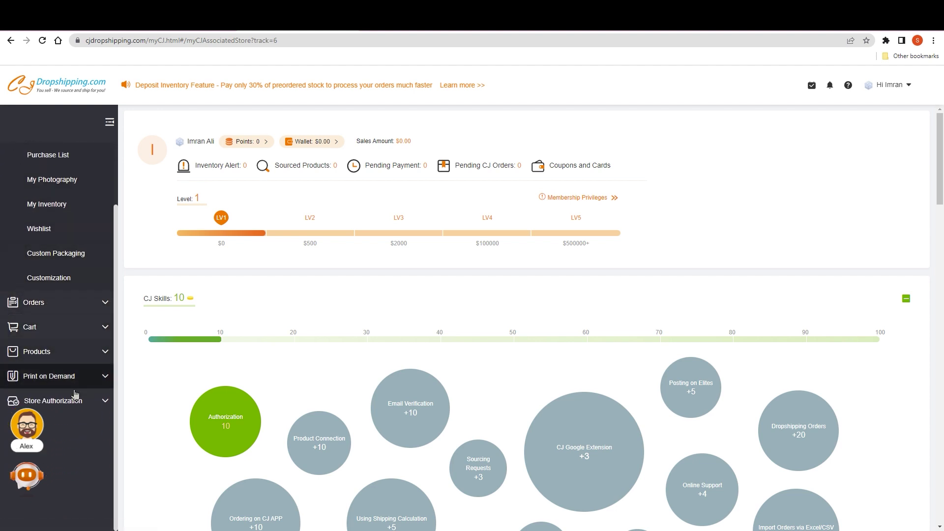
click(104, 401)
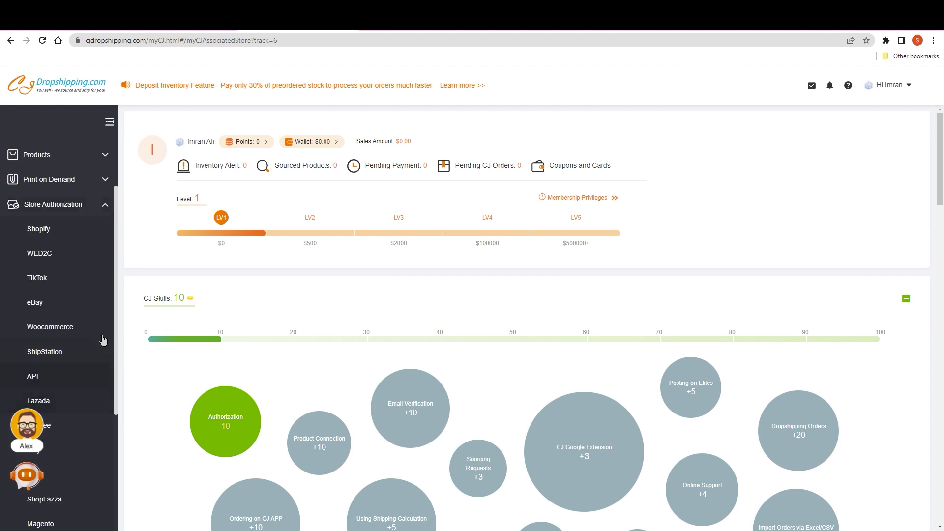
Step: Confirm Shopify store besters-9835 is Authorized and Activated, then return to the My CJ dashboard
click(57, 238)
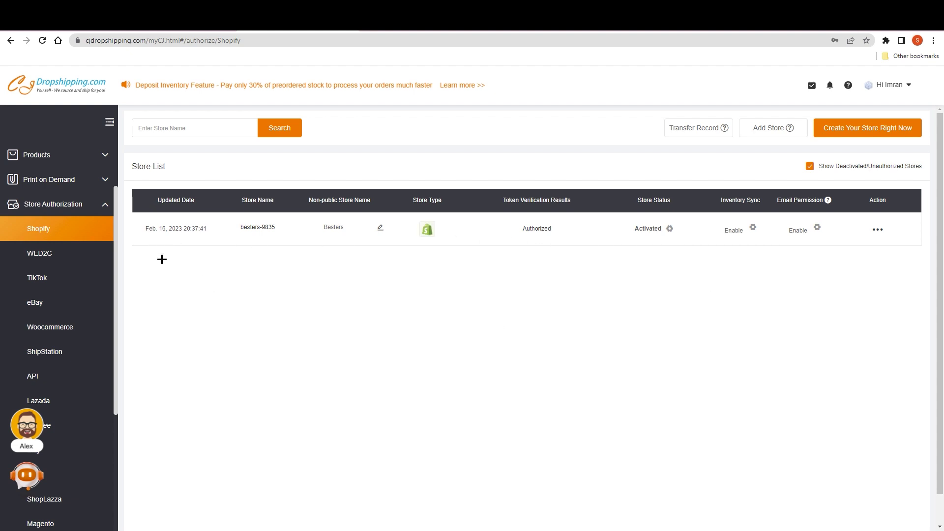
click(107, 204)
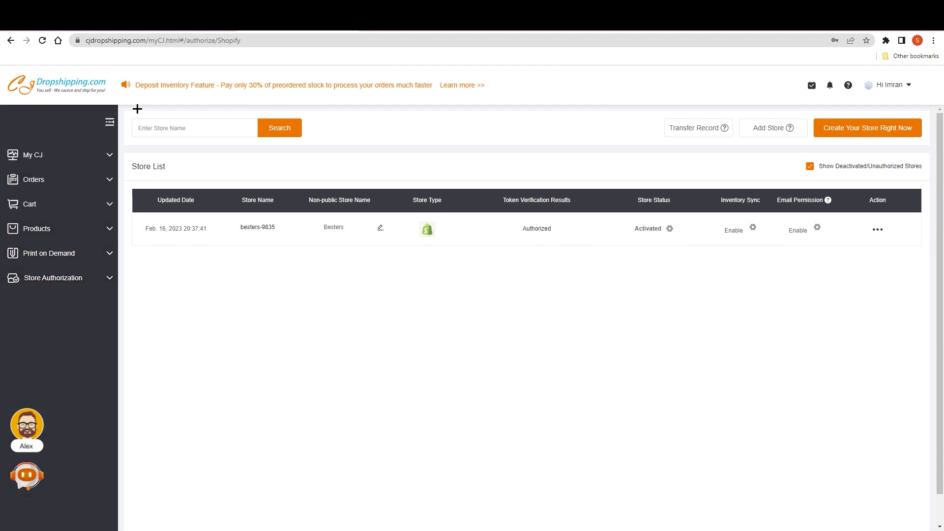
click(10, 39)
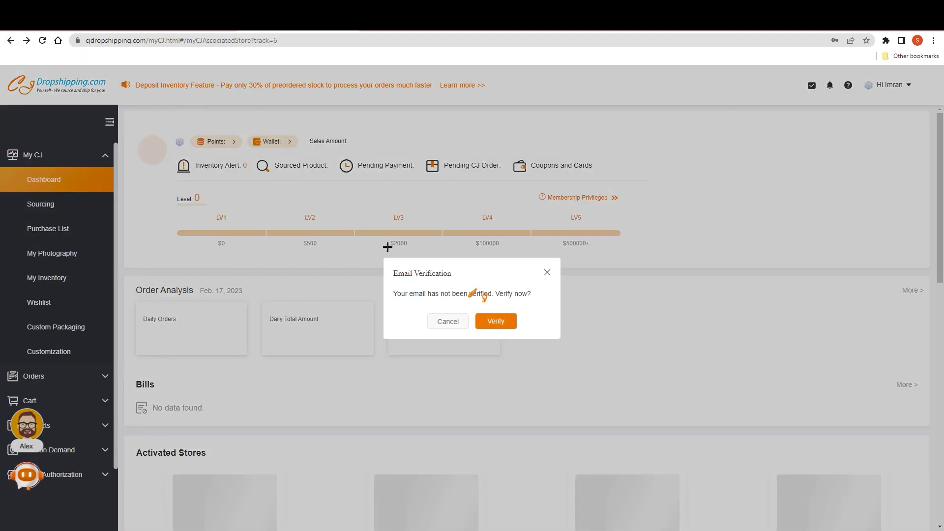
Step: Dismiss the verification prompt and Alex popup, then use the CJ logo to reach Trending Products
click(451, 318)
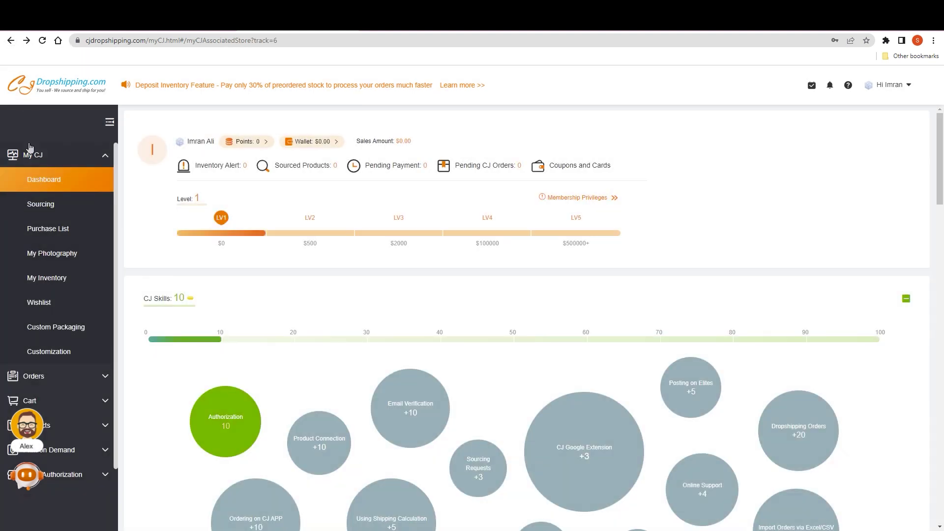
click(12, 42)
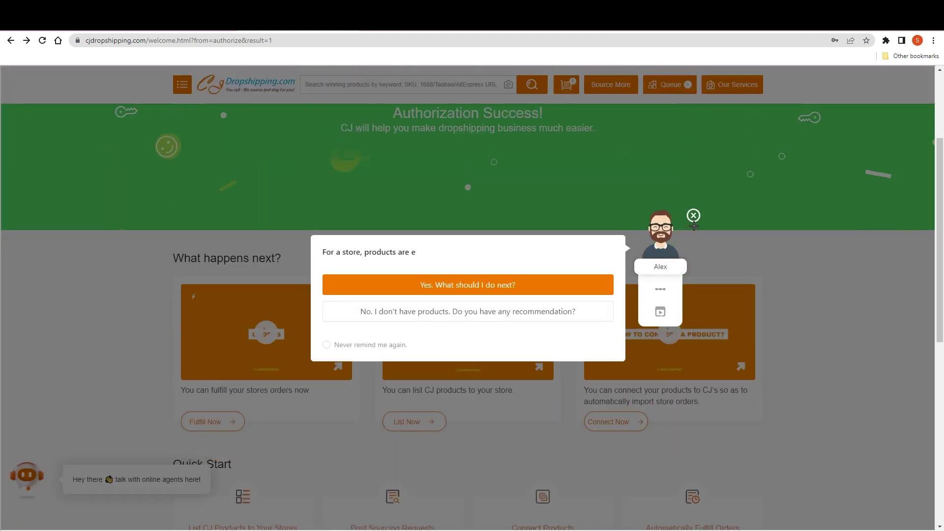
click(693, 216)
scroll(468, 371, down, 8)
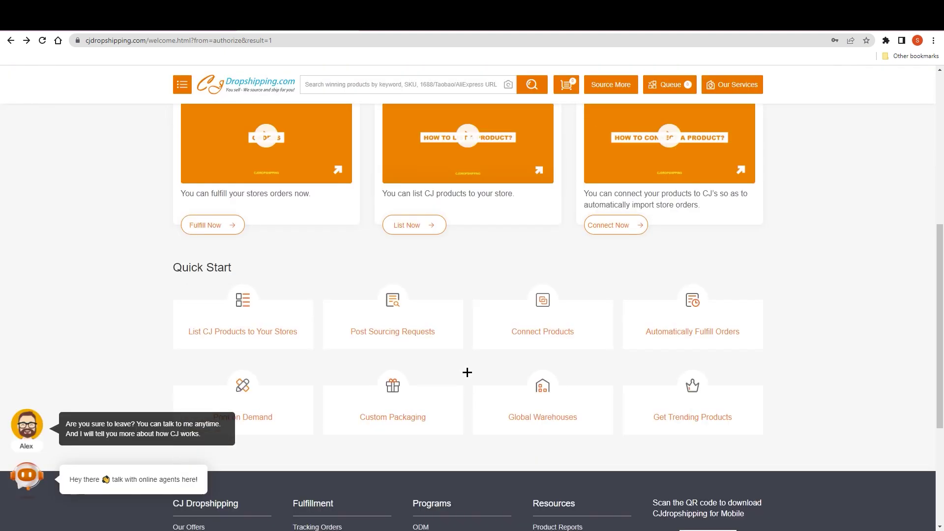
scroll(221, 193, up, 7)
scroll(221, 193, up, 3)
click(227, 87)
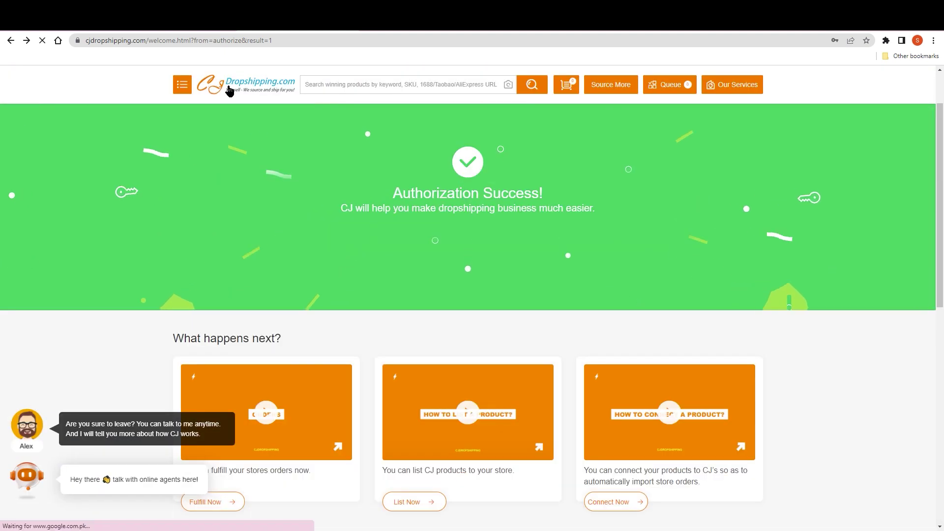
scroll(557, 351, down, 6)
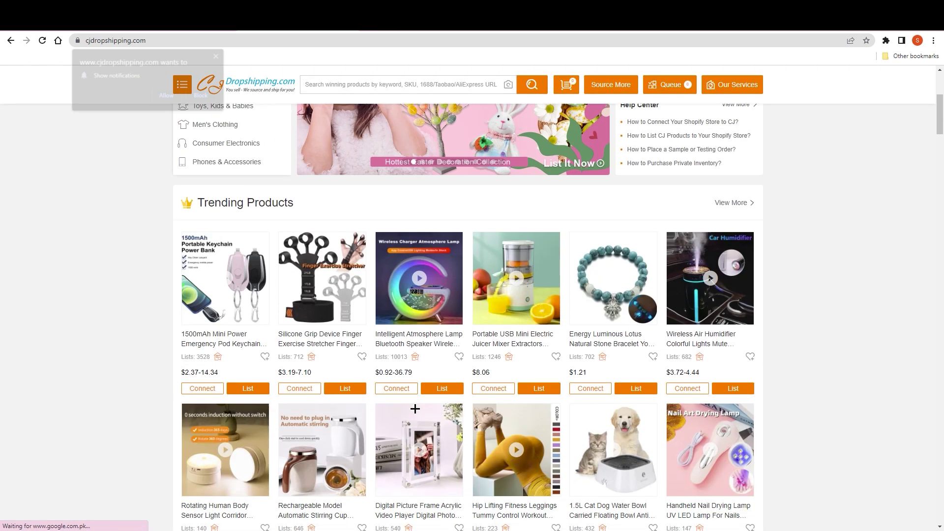
Step: Close the Alex dialog, block site notifications, and list the Energy Luminous Lotus bracelet
click(694, 215)
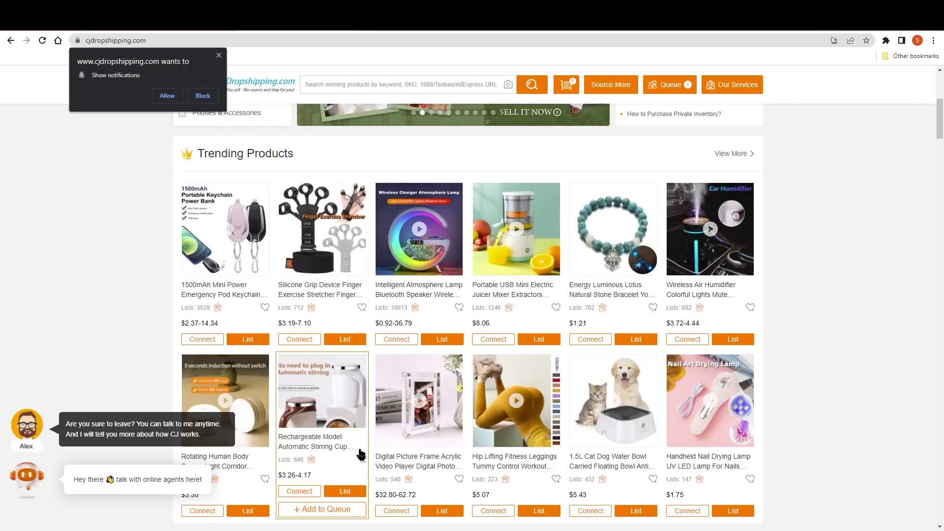
click(202, 95)
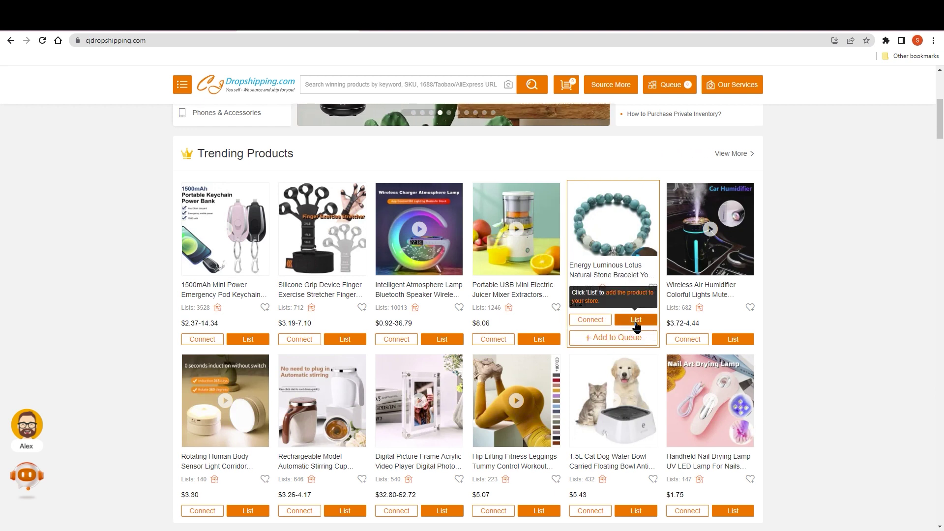
click(636, 320)
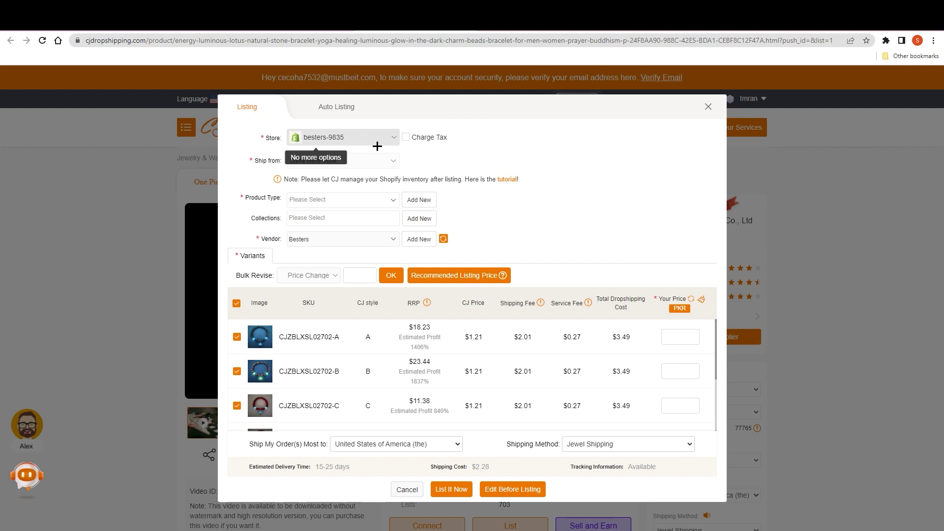
click(407, 139)
click(406, 138)
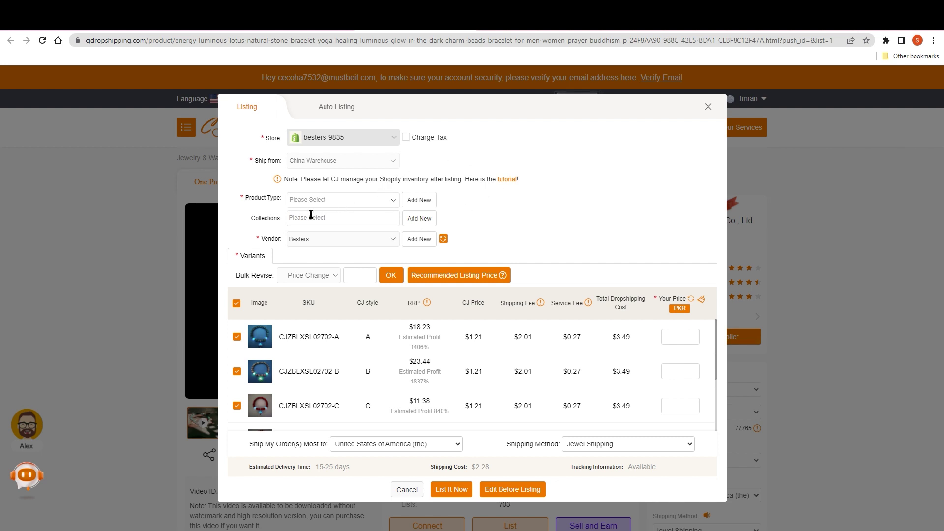
click(326, 200)
click(347, 200)
click(361, 199)
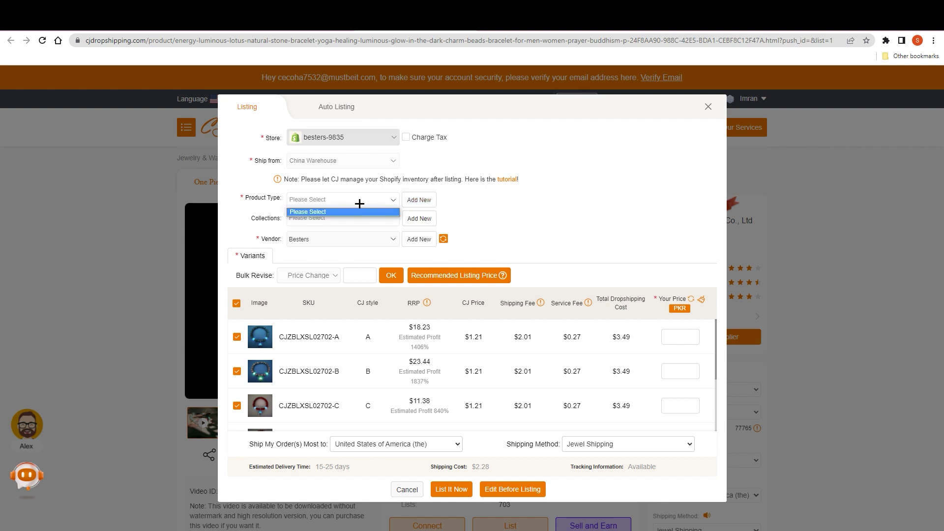
click(360, 203)
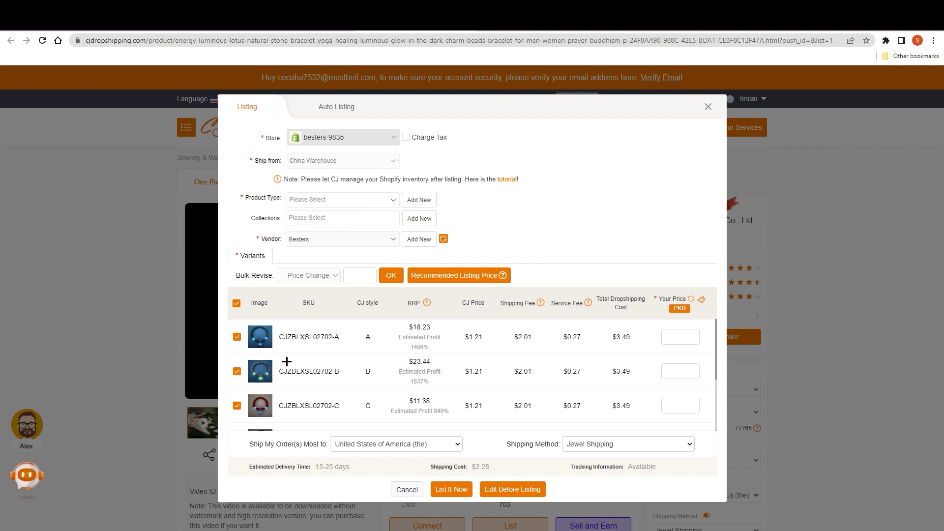
scroll(338, 357, down, 1)
scroll(337, 357, down, 1)
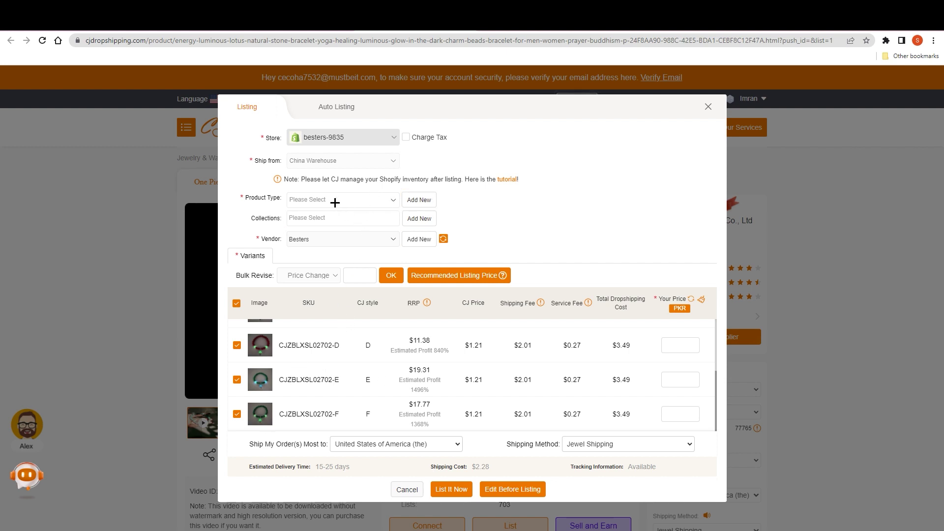
click(315, 217)
scroll(354, 369, up, 3)
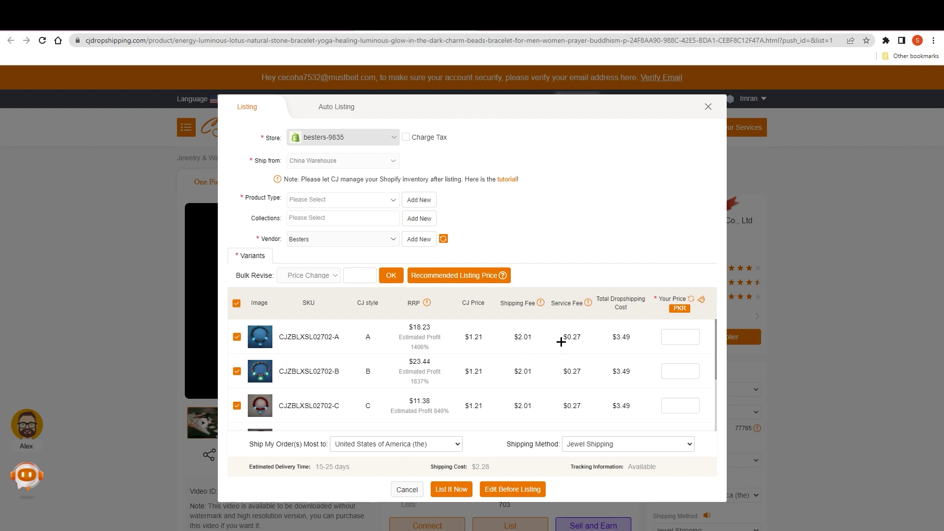
Step: Enter a store price of 5 for variant A in Your Price, then edit the value
drag(615, 337, 631, 345)
click(678, 336)
text(5)
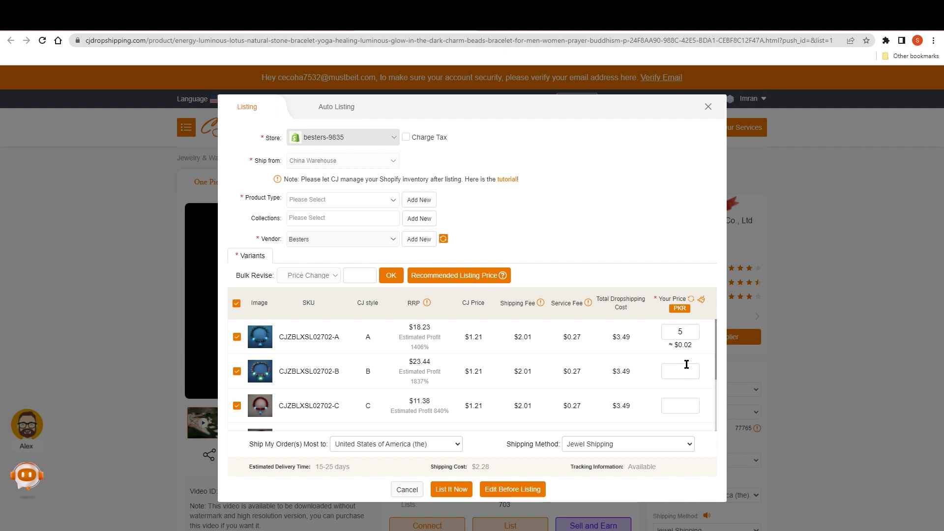
click(678, 379)
drag(689, 332, 659, 331)
click(675, 335)
click(680, 333)
drag(684, 333, 646, 332)
text(1)
text(0)
key(BackSpace)
key(BackSpace)
text(0)
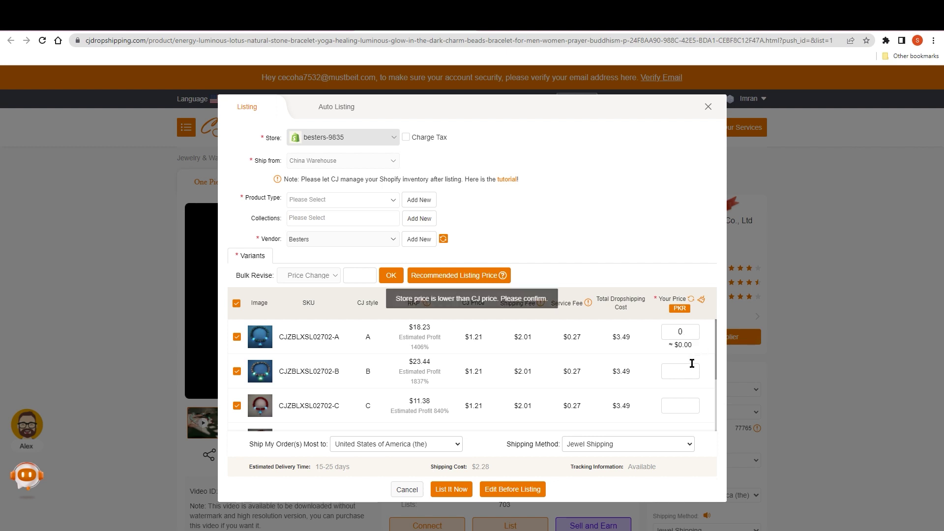
Step: Scroll through the bracelet's variants and open Edit Before Listing
scroll(691, 378, down, 2)
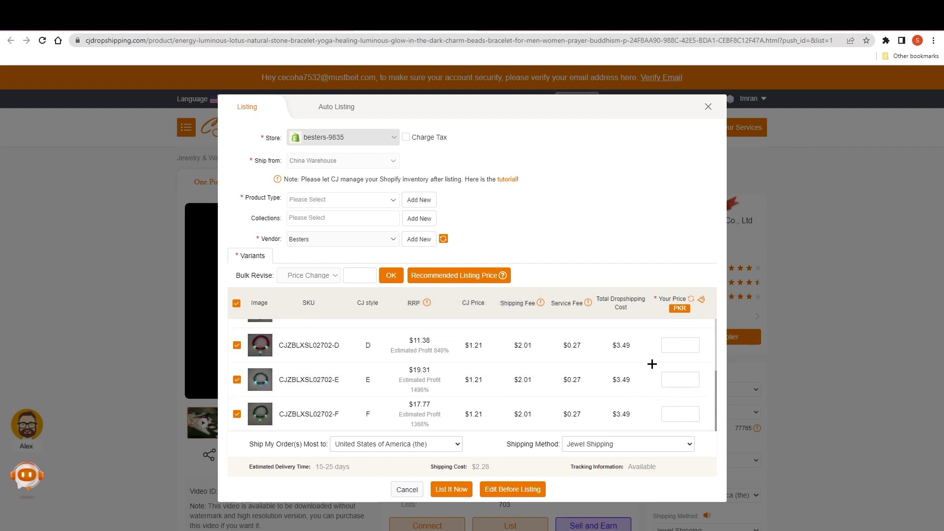
scroll(681, 392, up, 2)
scroll(680, 392, down, 1)
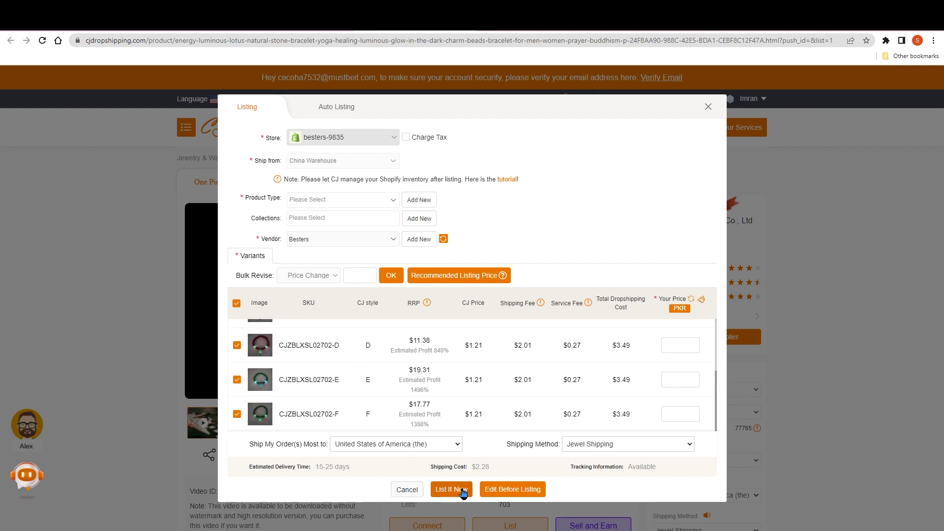
click(499, 494)
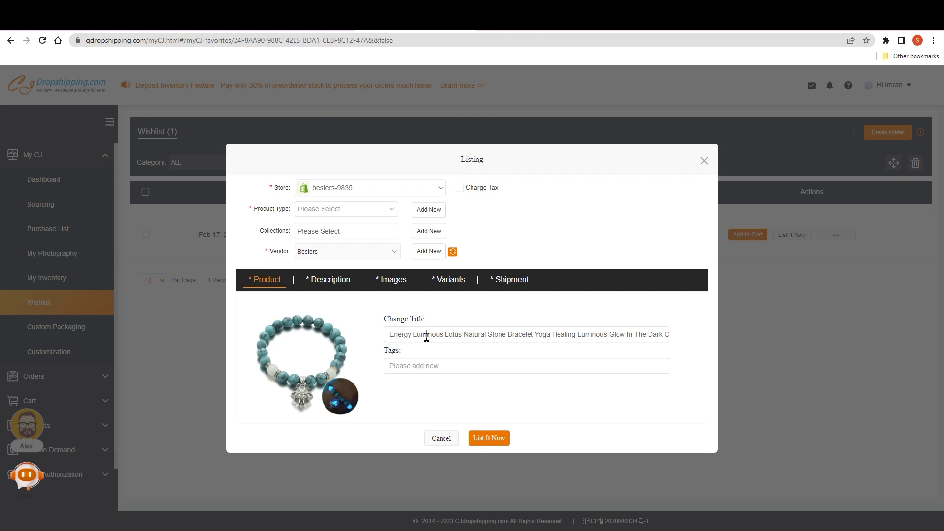
Step: Review the Description, Images and Variants tabs and select Jewel Shipping under Shipment
click(318, 283)
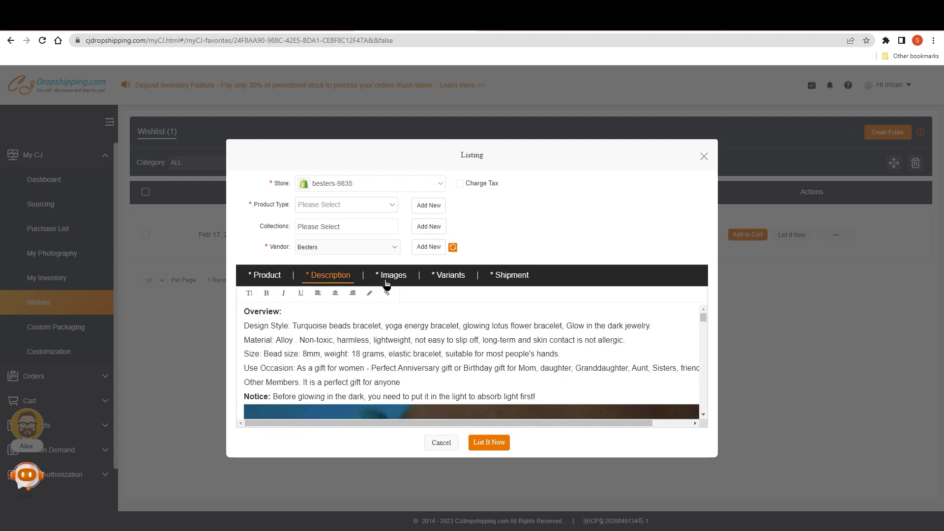
click(388, 279)
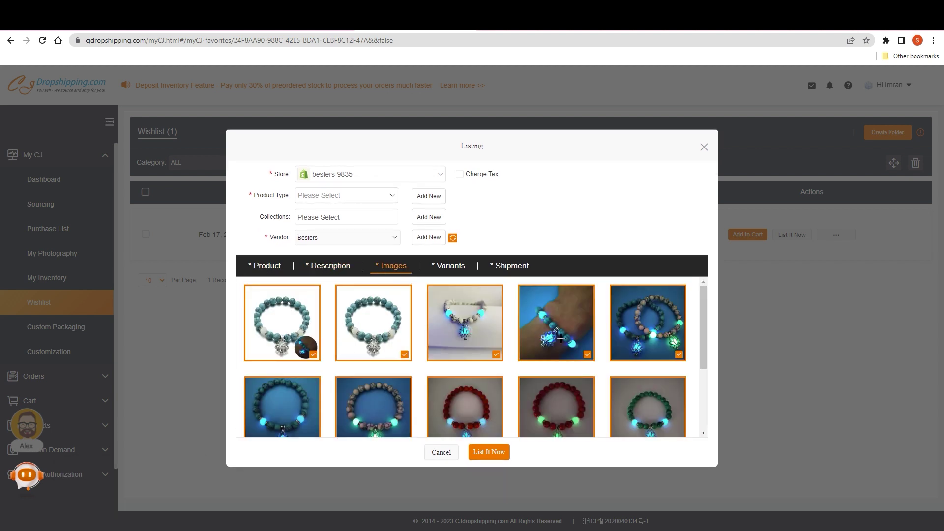
scroll(556, 342, down, 3)
scroll(552, 344, up, 3)
click(447, 265)
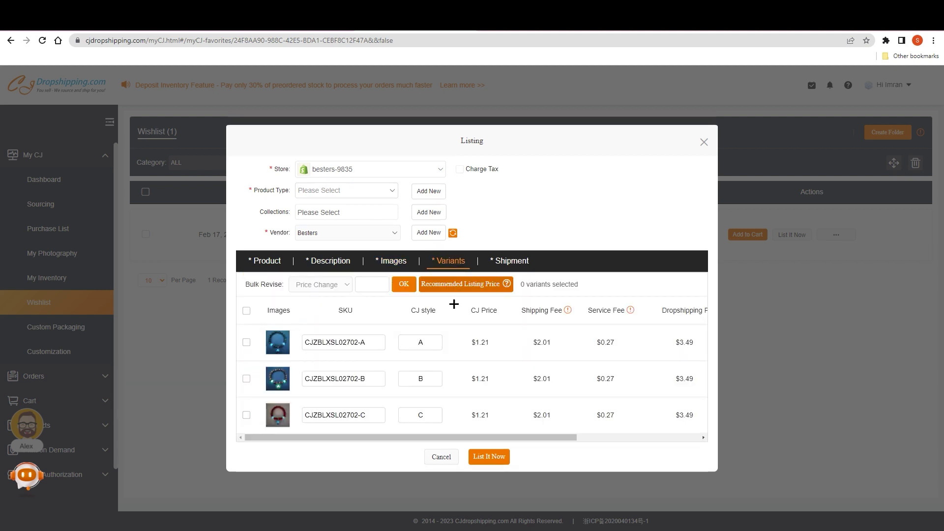
click(510, 261)
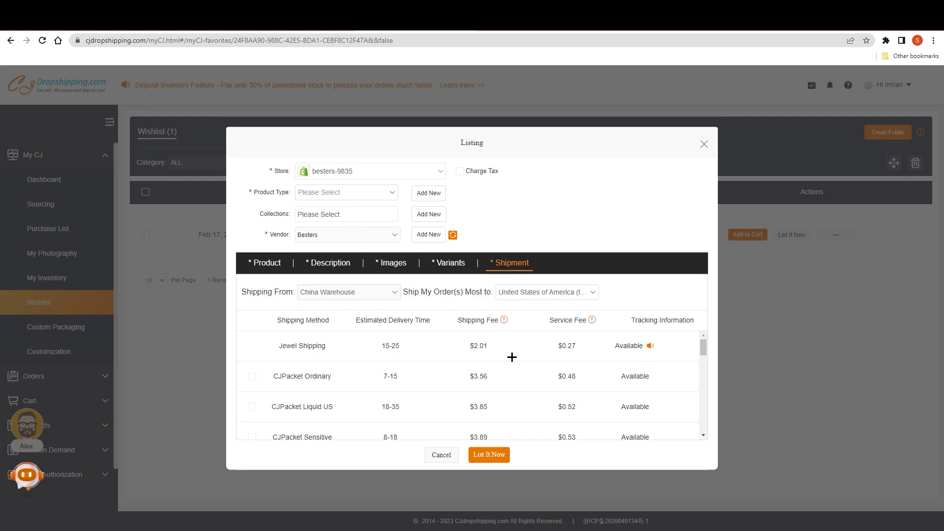
scroll(621, 412, down, 3)
scroll(621, 412, up, 3)
Step: Add the new product type 'bracelet', list the bracelet to the store, and close the form
click(475, 455)
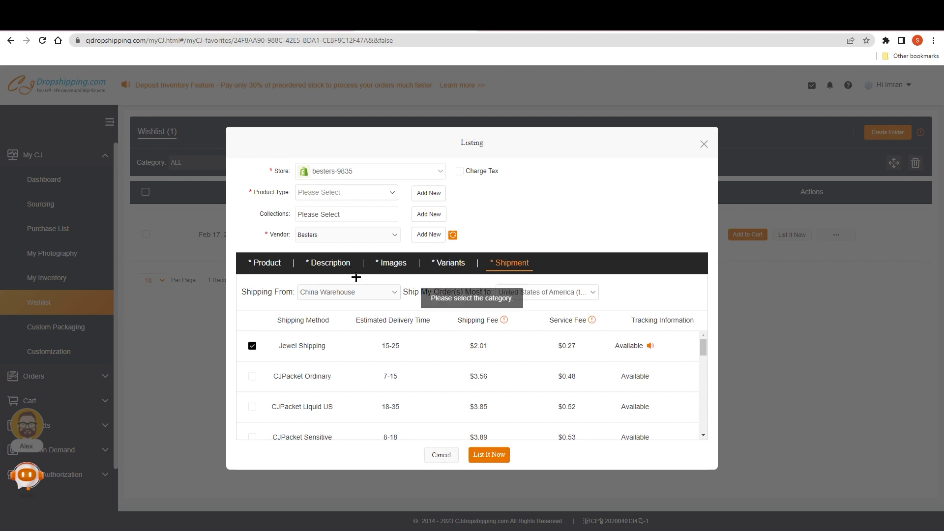
click(379, 193)
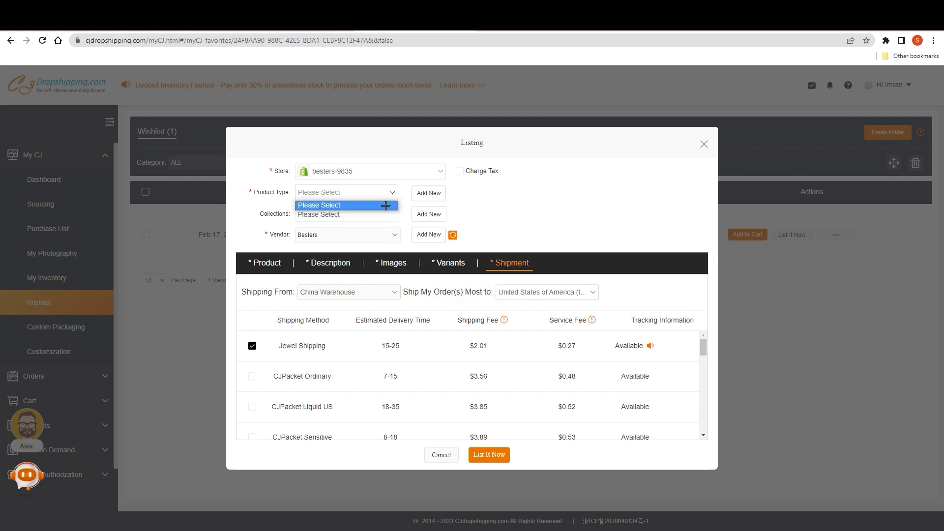
click(427, 194)
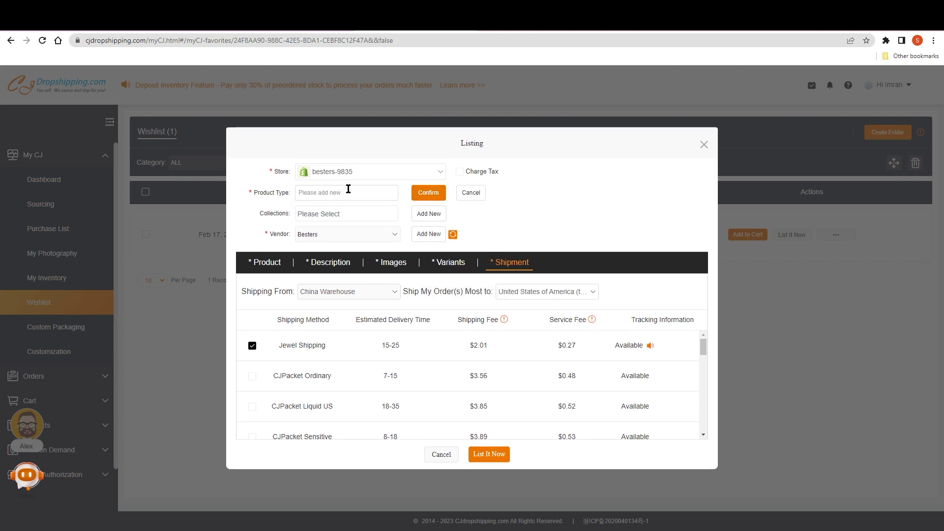
text(bracelet)
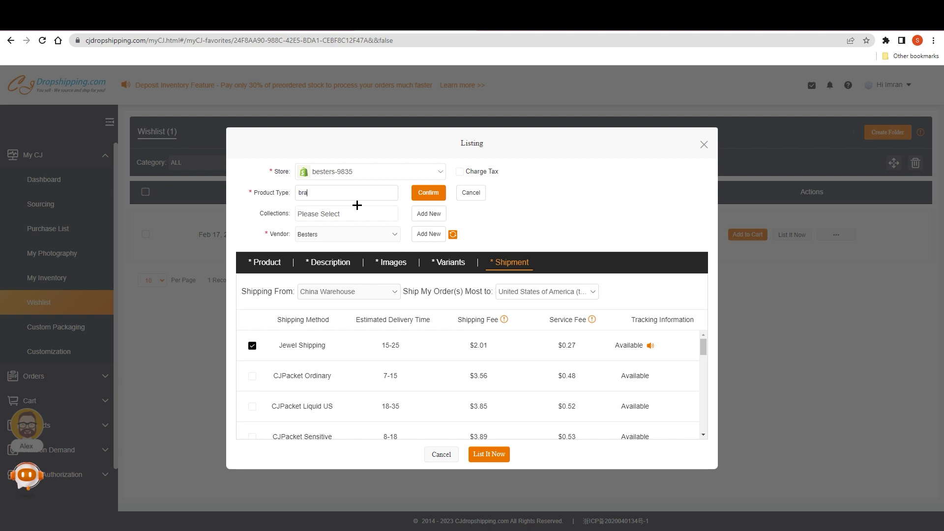
click(428, 192)
click(488, 462)
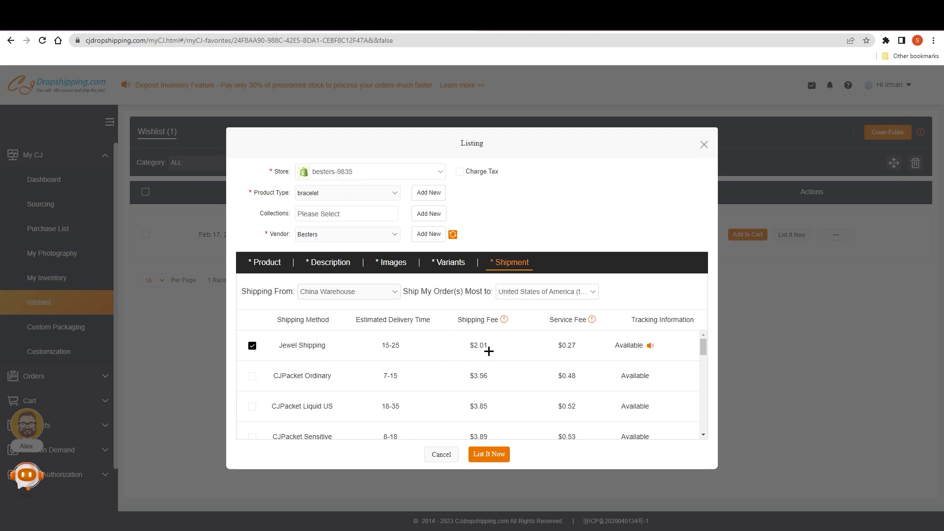
click(704, 144)
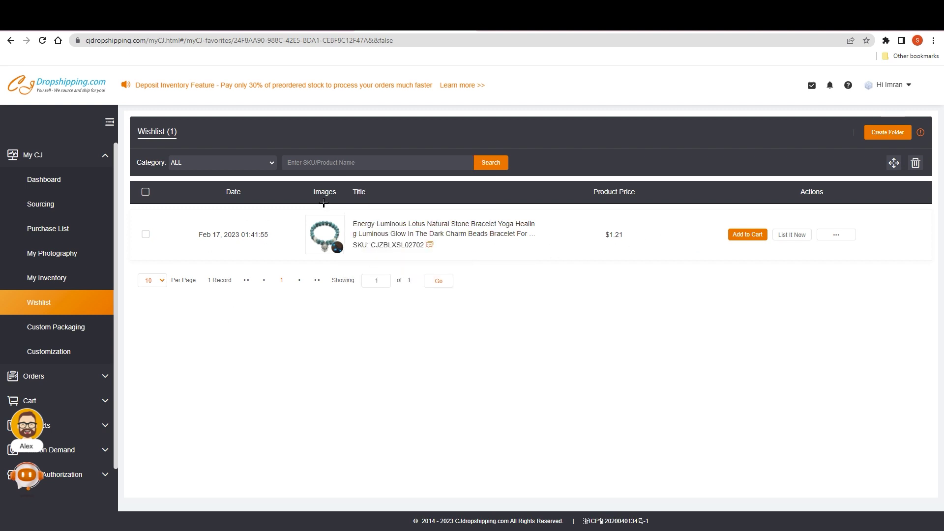
Step: Browse the Orders Fulfillment and Imported Orders pages, dismissing the Welcome dialog along the way
click(71, 377)
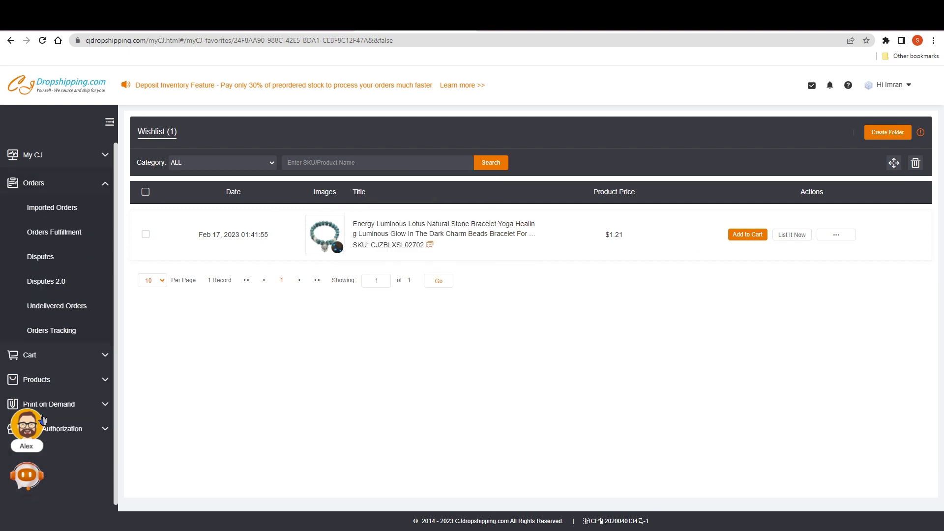
click(71, 234)
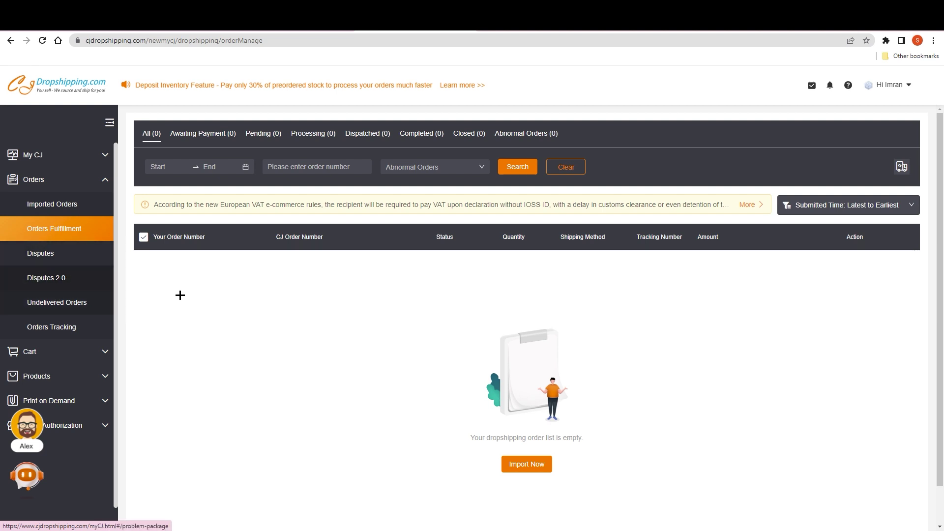
click(55, 205)
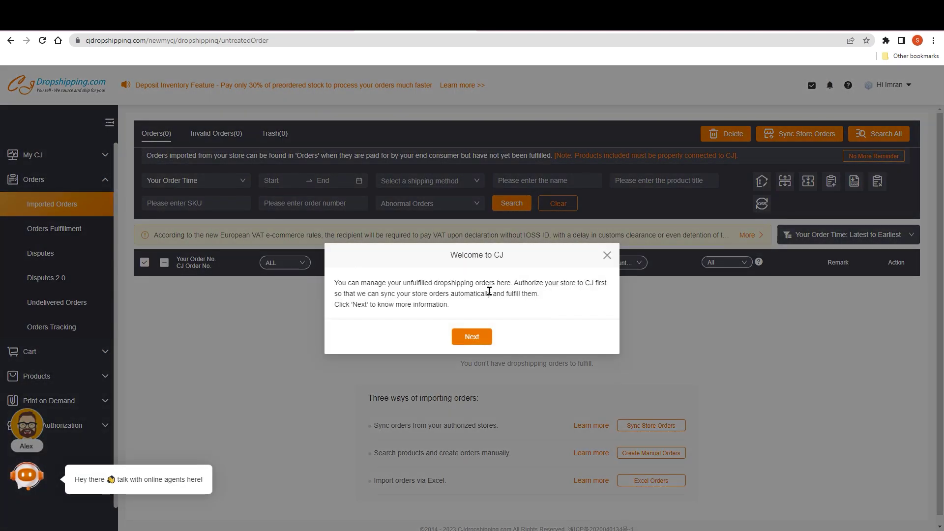
click(607, 260)
click(72, 230)
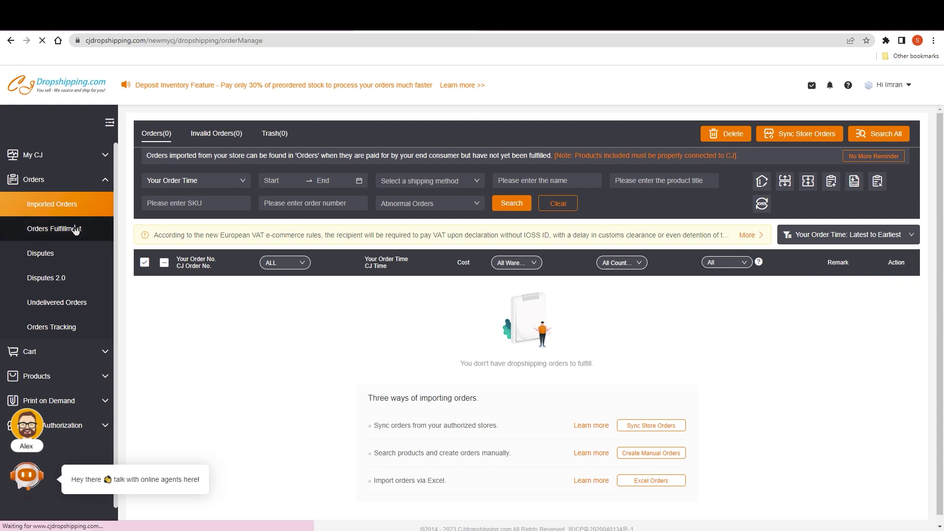